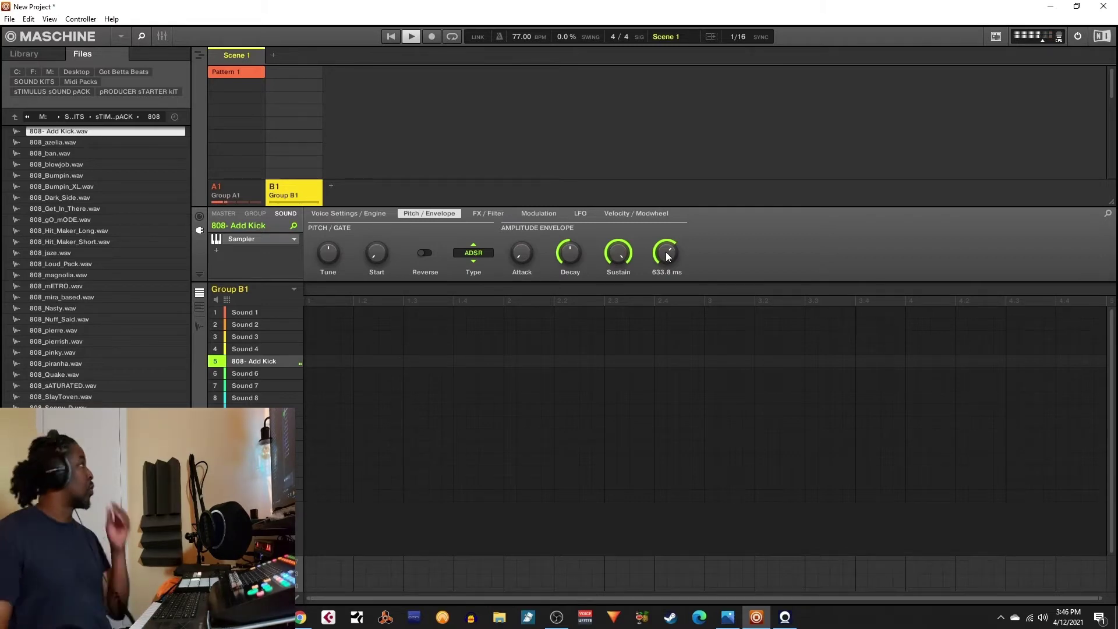
# - Audition several samples in the 808 folder and load 808_gO_mODE.wav into sound slot 5 of Group B1
pyautogui.click(39, 140)
pyautogui.click(53, 153)
pyautogui.click(57, 164)
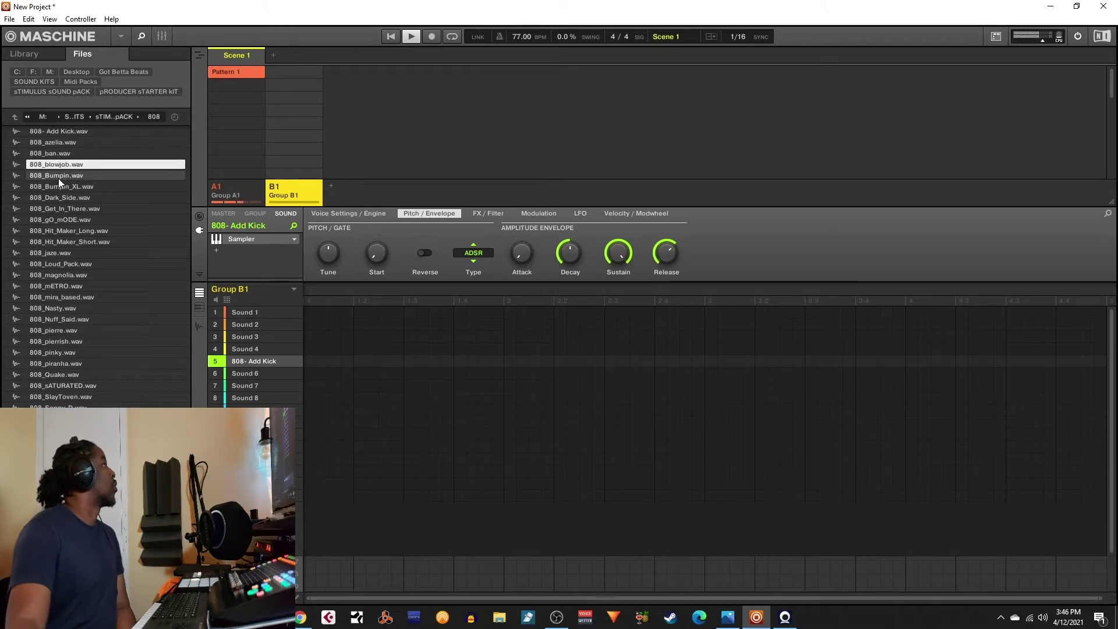
pyautogui.click(58, 176)
pyautogui.click(62, 189)
pyautogui.click(65, 201)
pyautogui.click(66, 220)
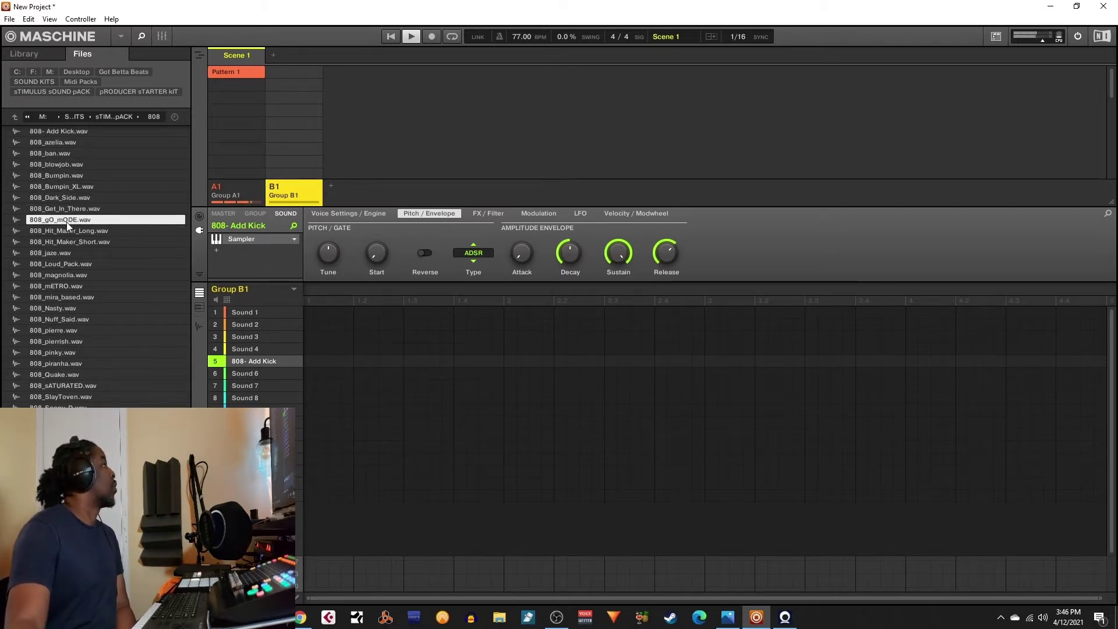
pyautogui.moveTo(64, 221); pyautogui.dragTo(258, 362)
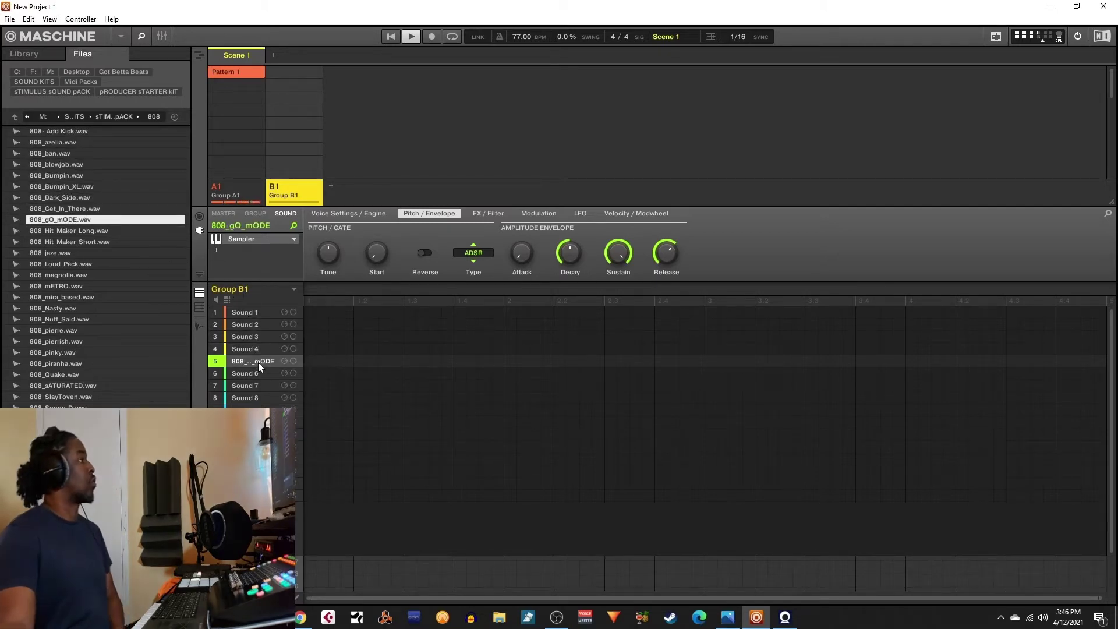
# - Play the 808 pattern in the piano roll view and add a note between beats 1.3 and 1.4 at the opening note's pitch
pyautogui.moveTo(664, 256)
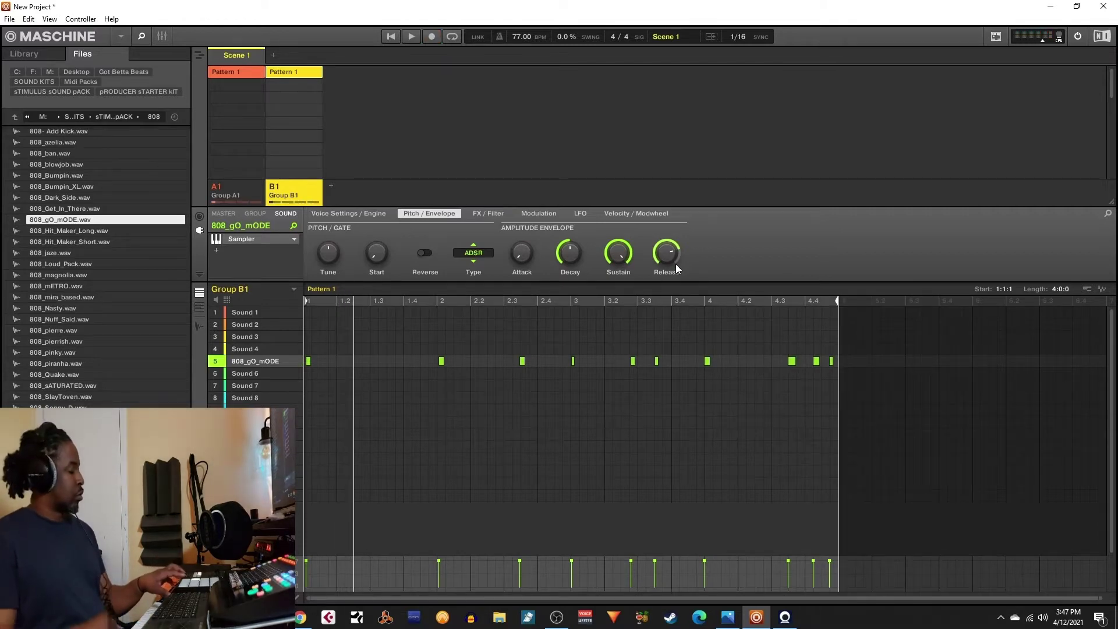
pyautogui.press('space')
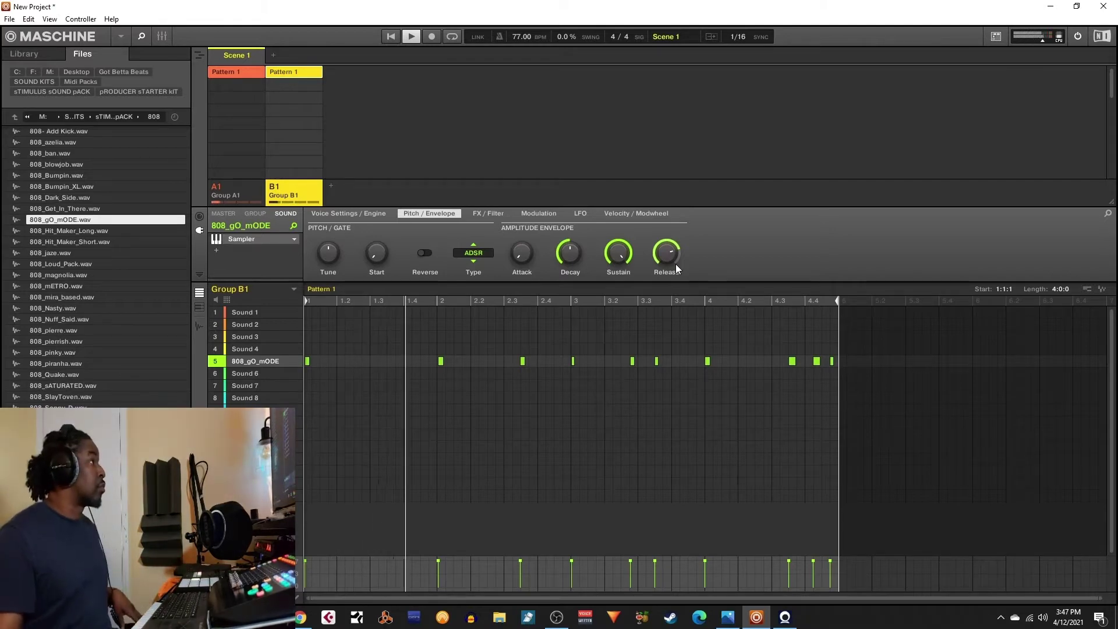
pyautogui.click(199, 307)
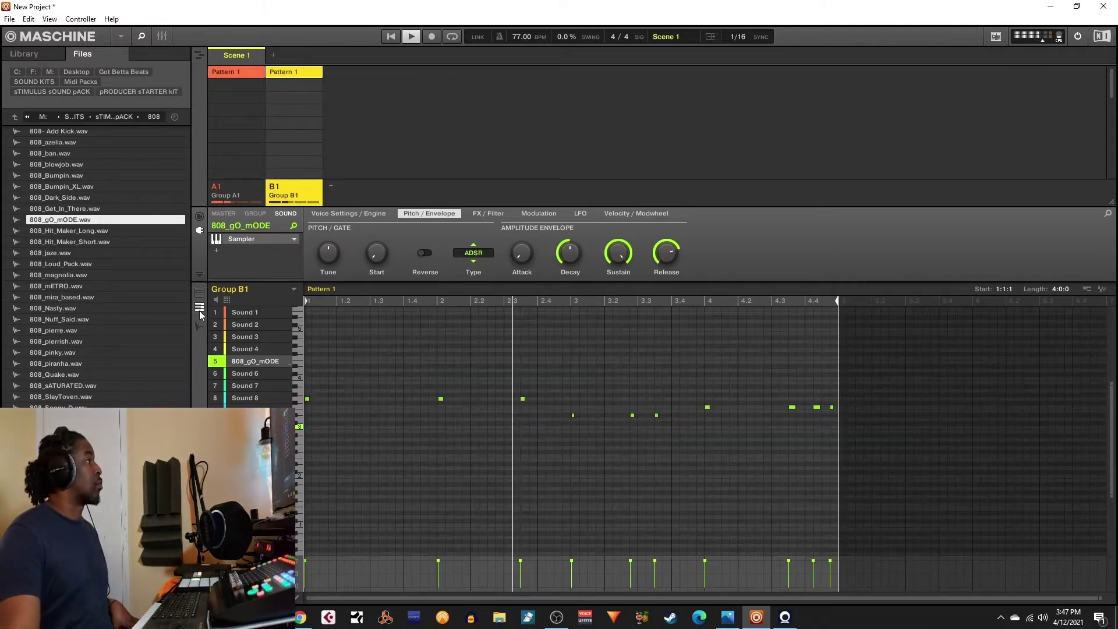
pyautogui.click(390, 399)
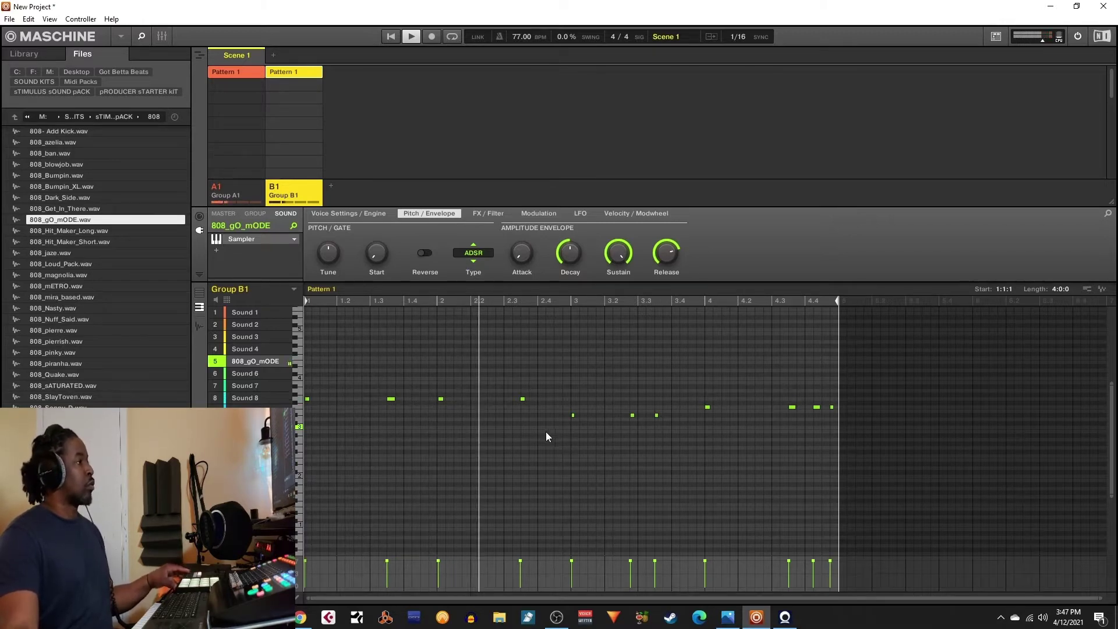
pyautogui.press('space')
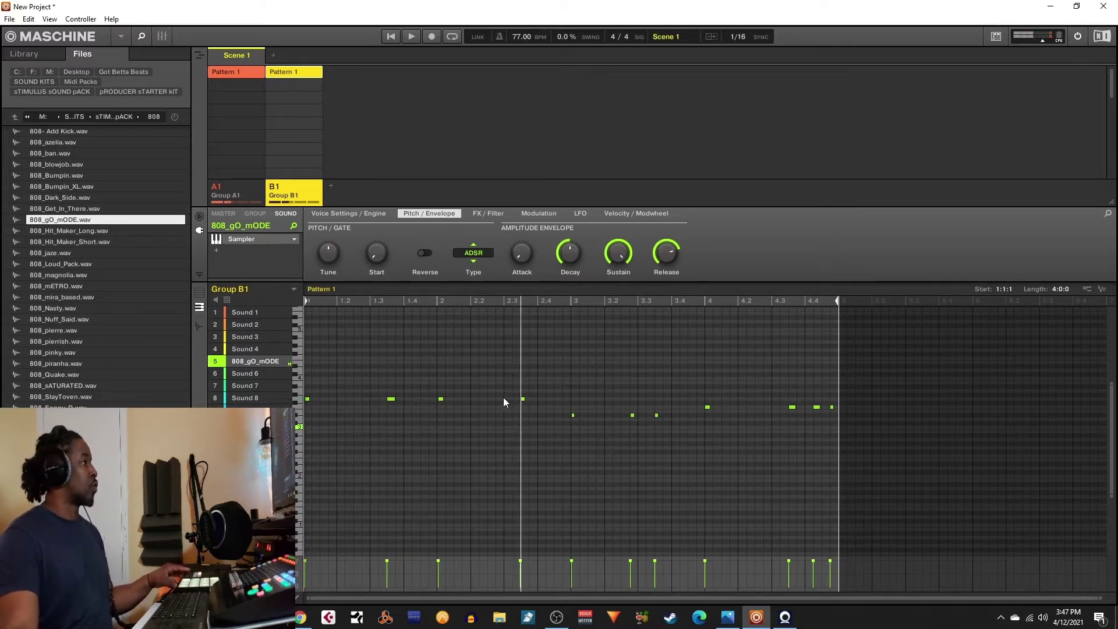
# - Try an extra 808 note just before beat 2.3 and raise its velocity to match the neighbouring notes
pyautogui.click(498, 399)
pyautogui.press('space')
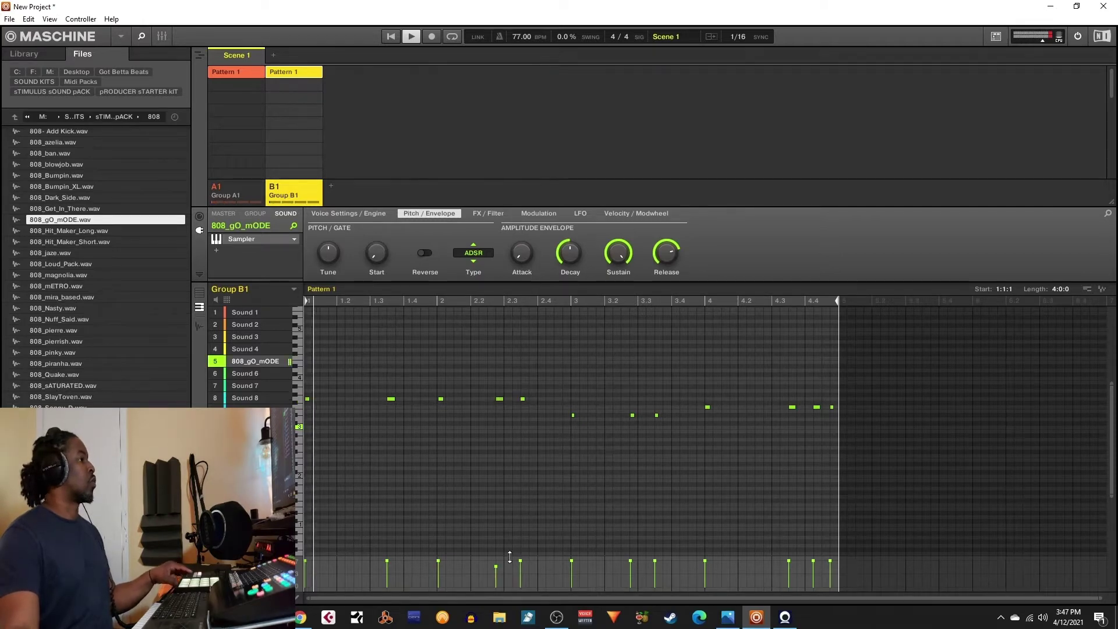
pyautogui.moveTo(498, 567); pyautogui.dragTo(499, 560)
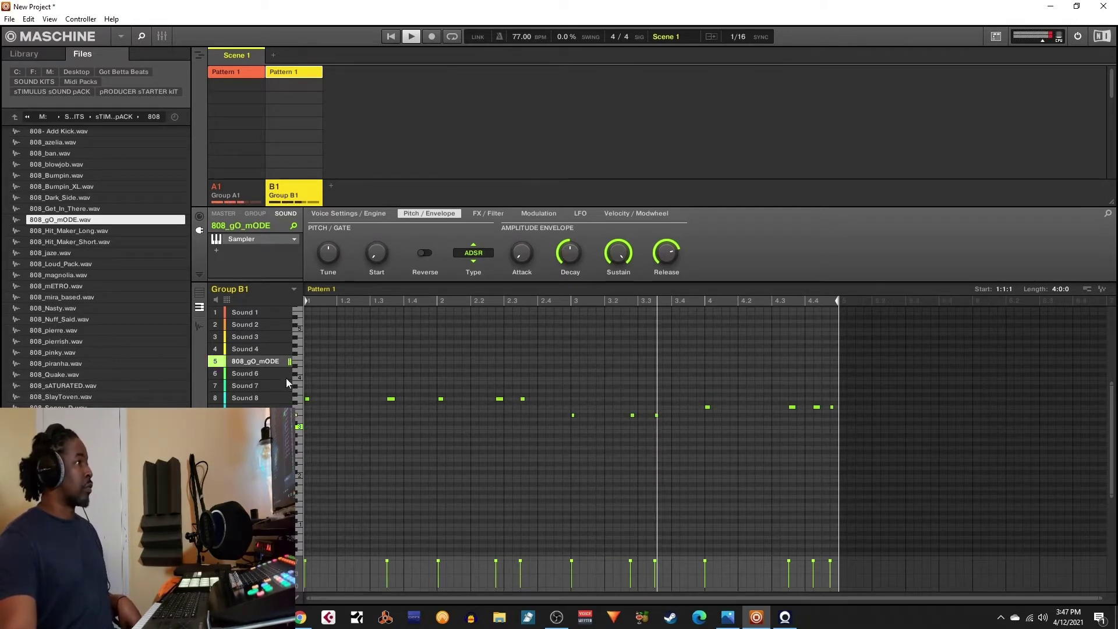
# - Delete the extra 808 note just before beat 2.3 and stop playback
pyautogui.click(499, 399)
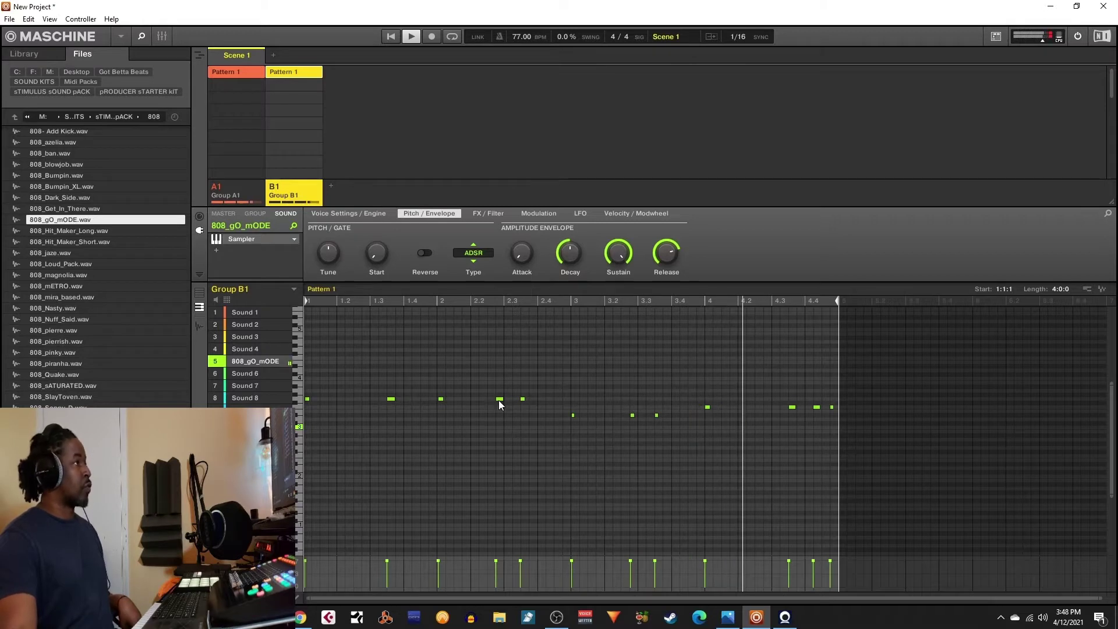
pyautogui.press('Delete')
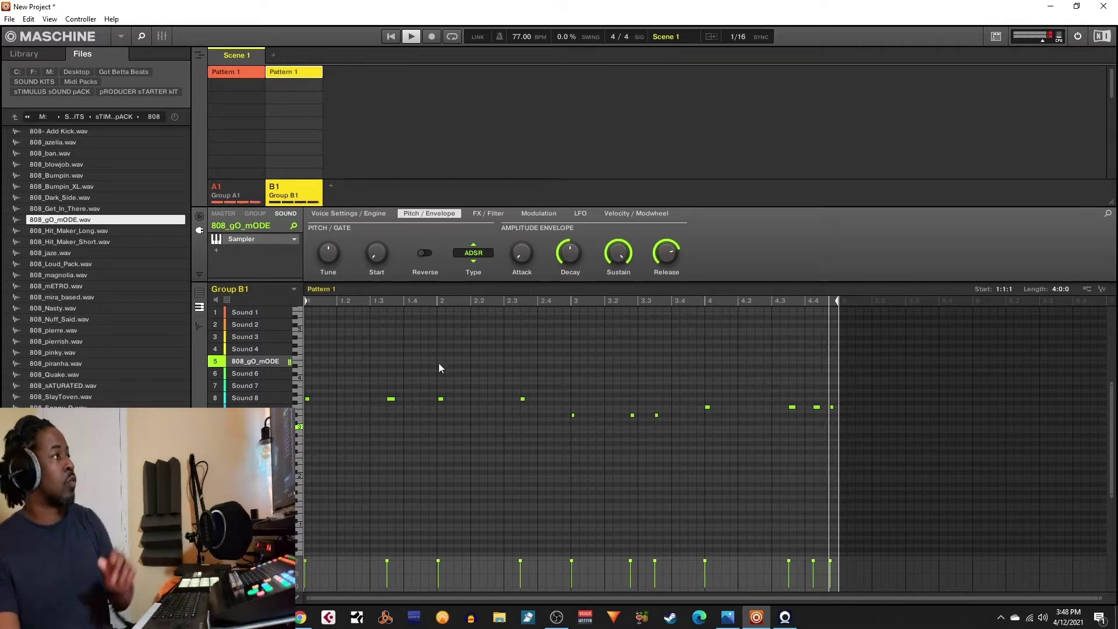
pyautogui.press('space')
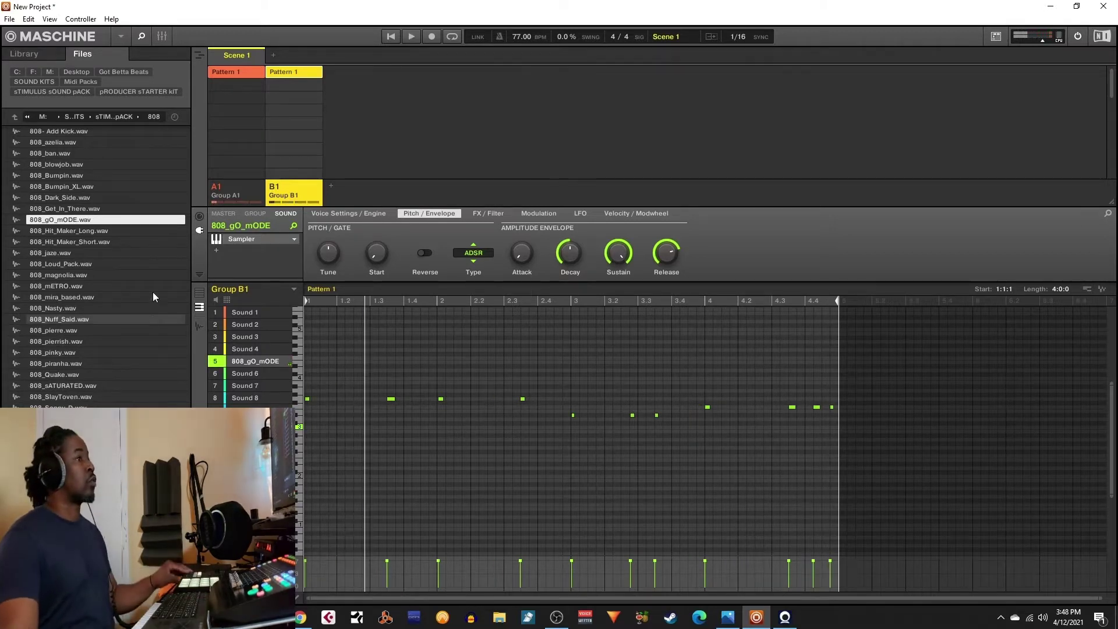
# - Set the polyphony of the 808_gO_mODE sampler to 1 in its voice settings
pyautogui.click(336, 214)
pyautogui.click(328, 252)
pyautogui.click(332, 279)
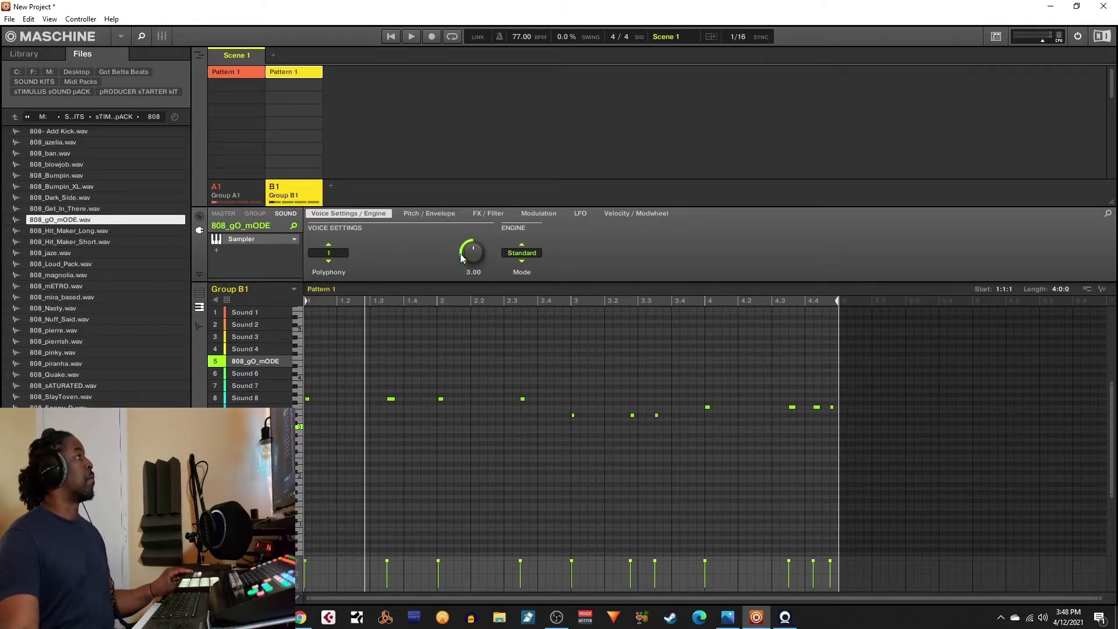
# - Look at the MOTU mixer in the browser, return to Maschine and play the pattern
pyautogui.hotkey('alt', 'Tab')
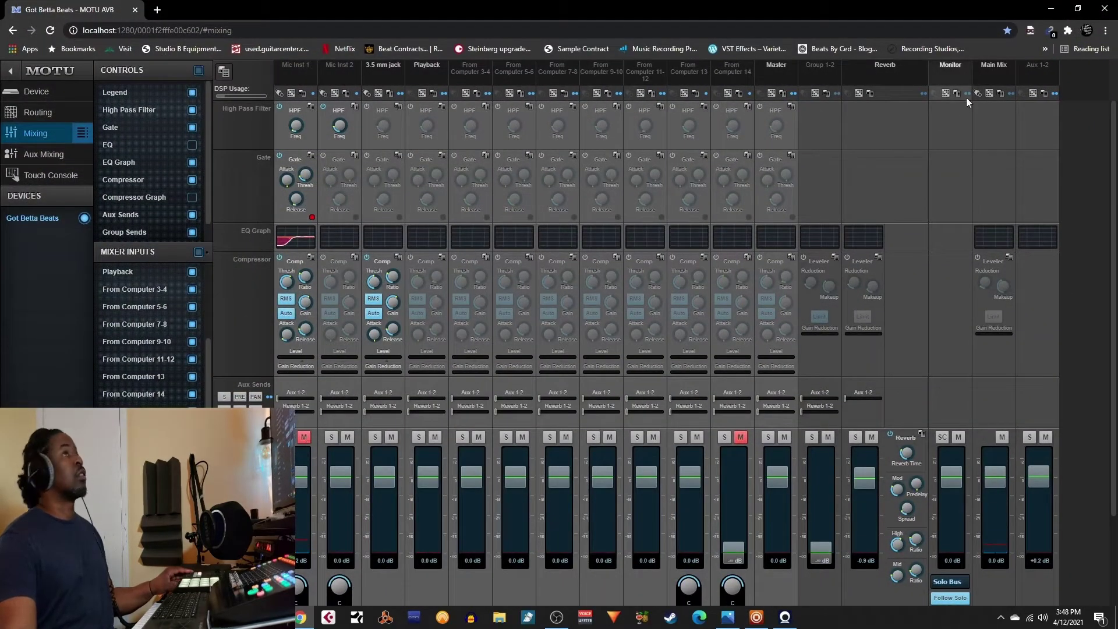
pyautogui.click(1051, 9)
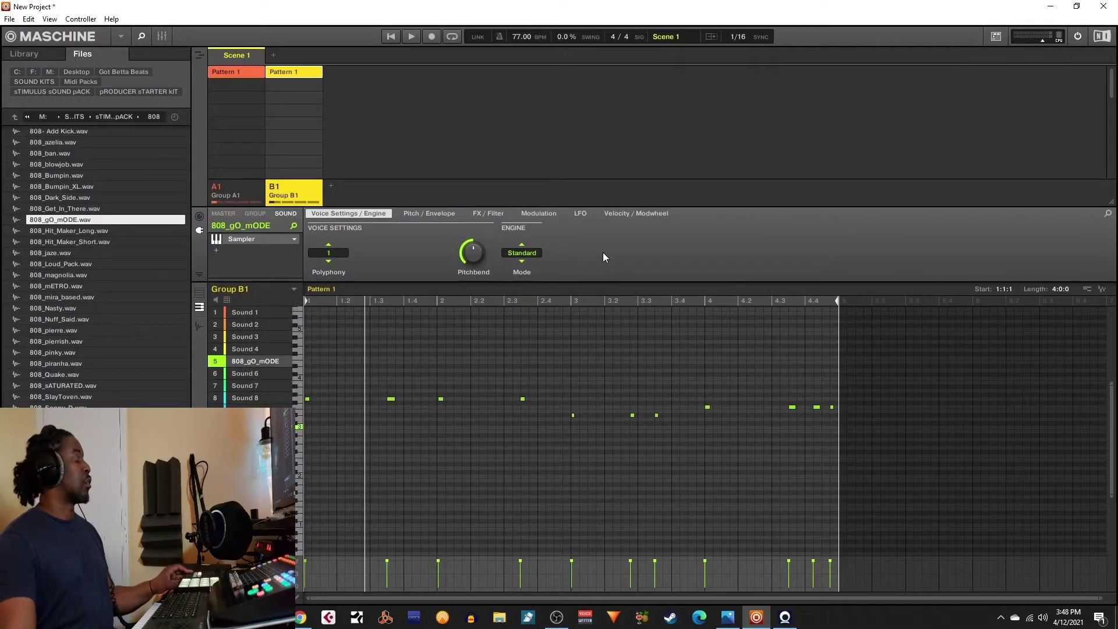
pyautogui.press('space')
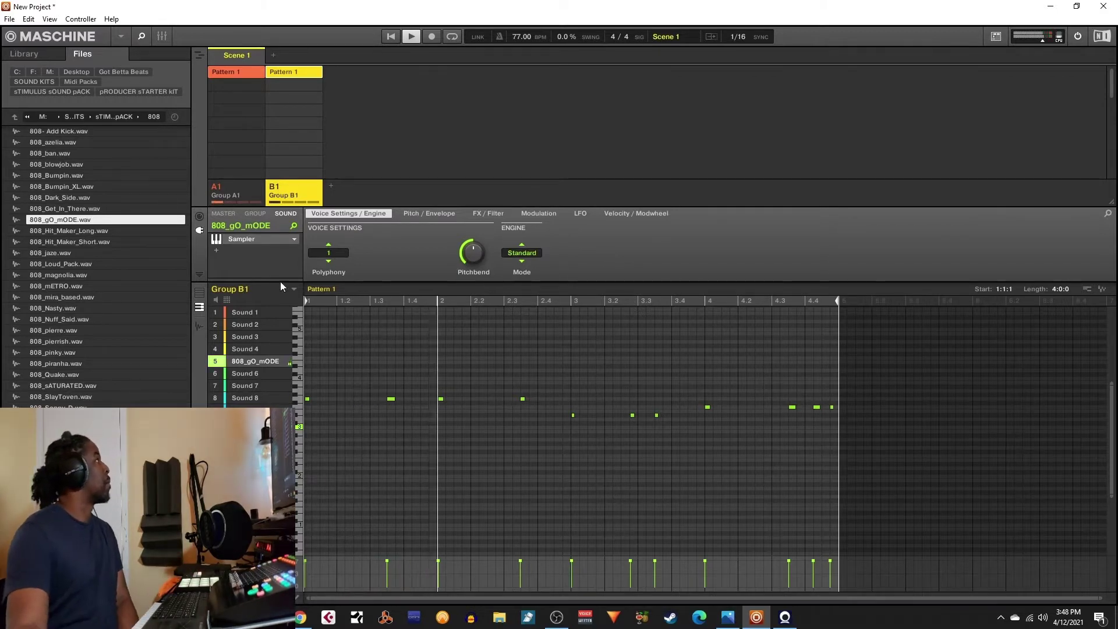
# - Save the project under the name Tru in the Maschine 2 Projects folder
pyautogui.click(9, 19)
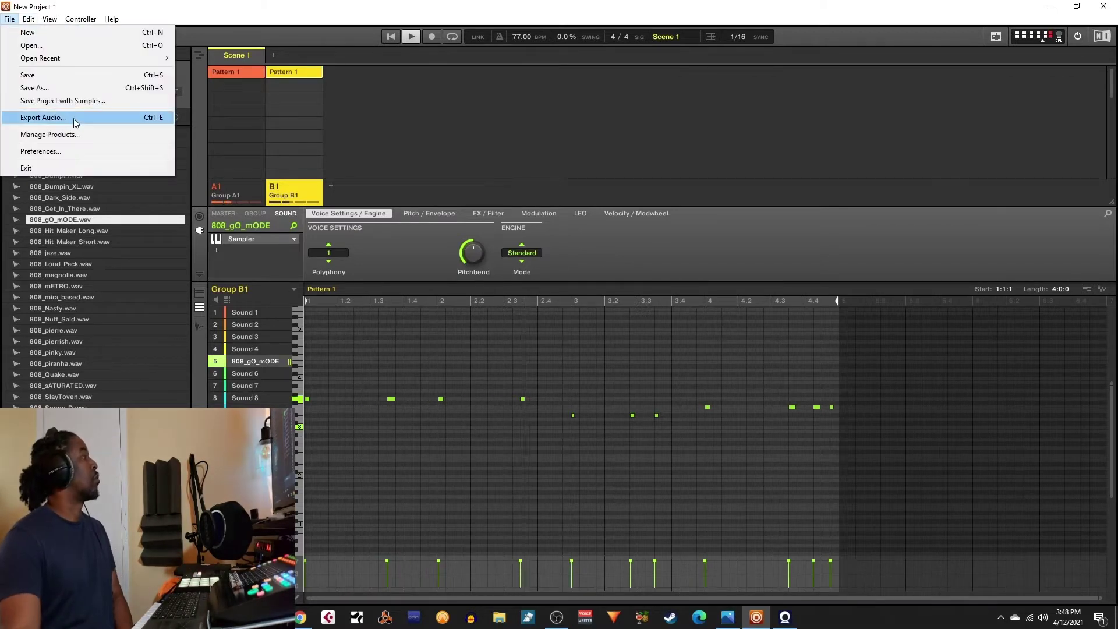
pyautogui.click(76, 79)
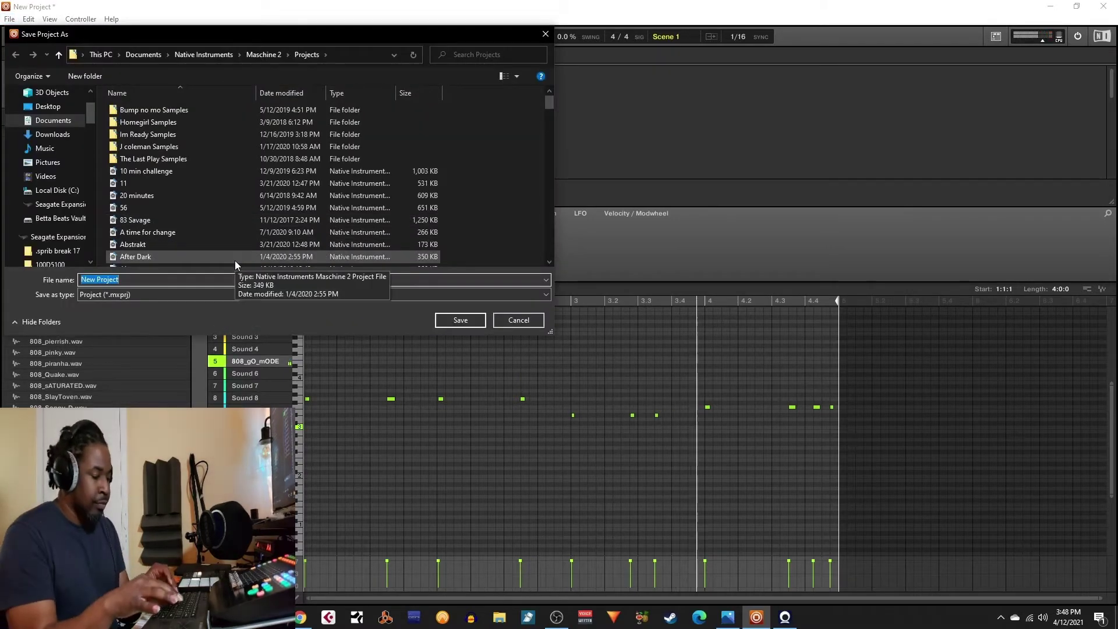
pyautogui.write('Tru')
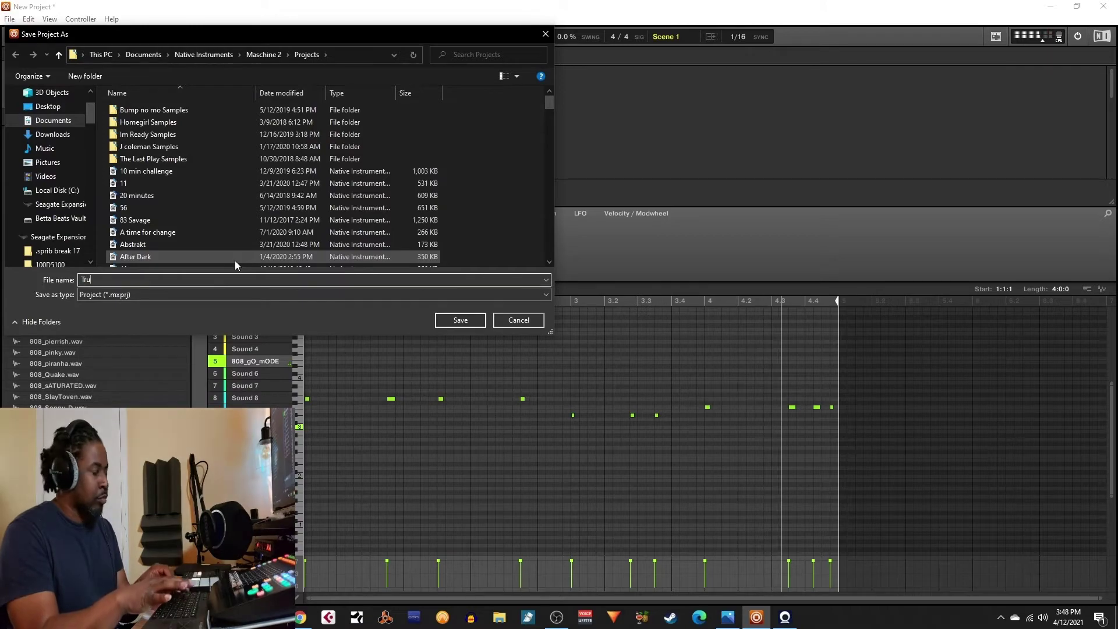
pyautogui.press('Return')
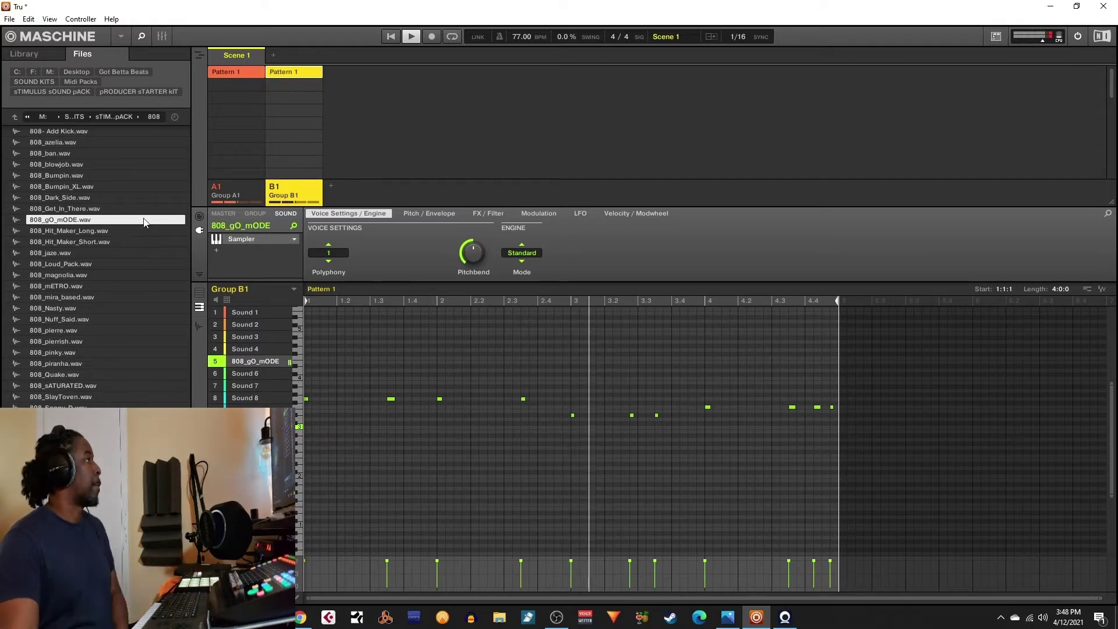
# - Browse the Claps folder of the sound pack and load CLAPS - cLEAN.wav into sound slot 7
pyautogui.click(259, 385)
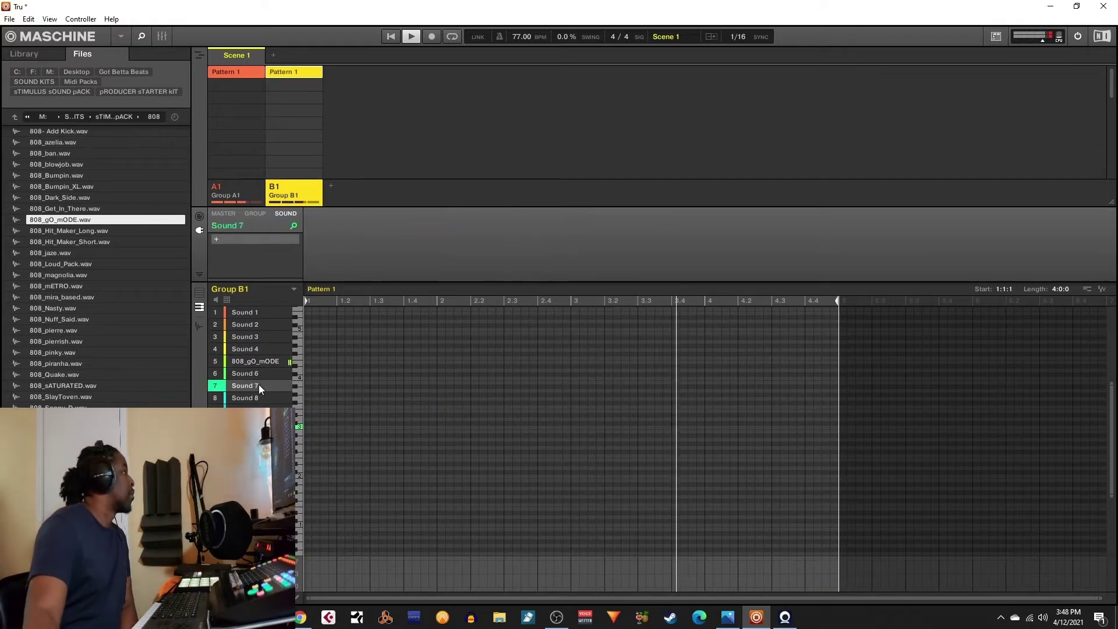
pyautogui.click(14, 116)
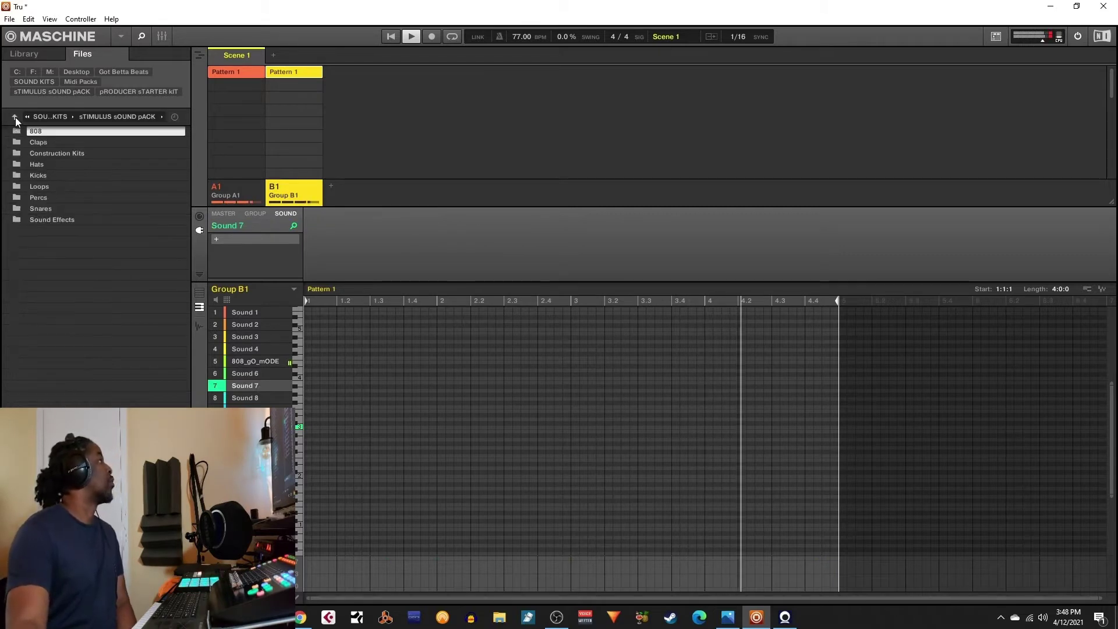
pyautogui.doubleClick(38, 143)
pyautogui.click(65, 201)
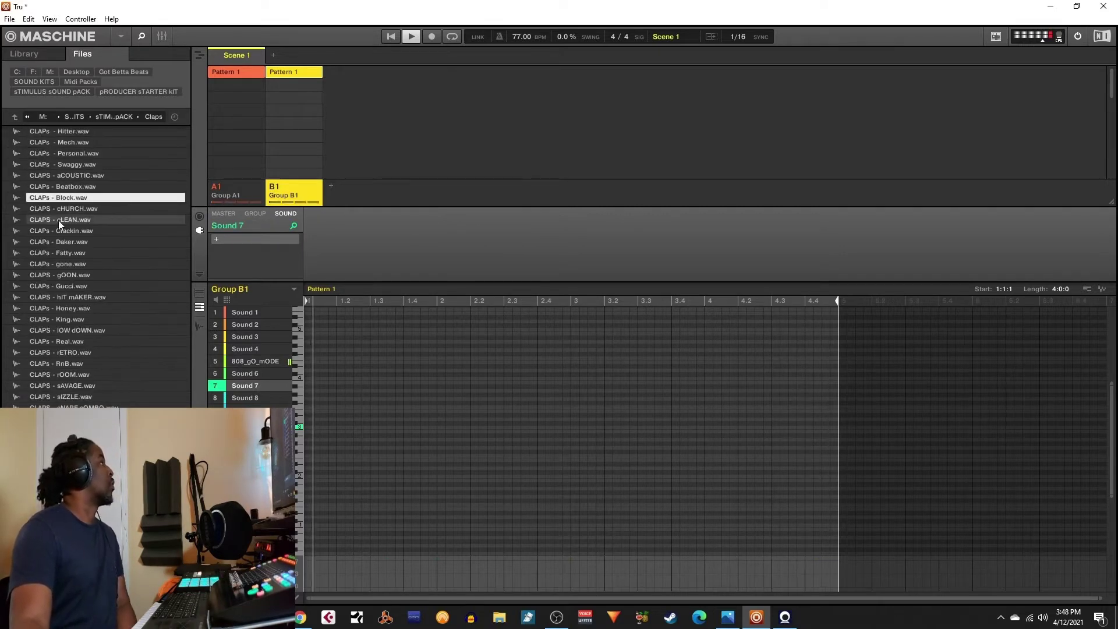
pyautogui.click(58, 220)
pyautogui.moveTo(67, 221); pyautogui.dragTo(260, 385)
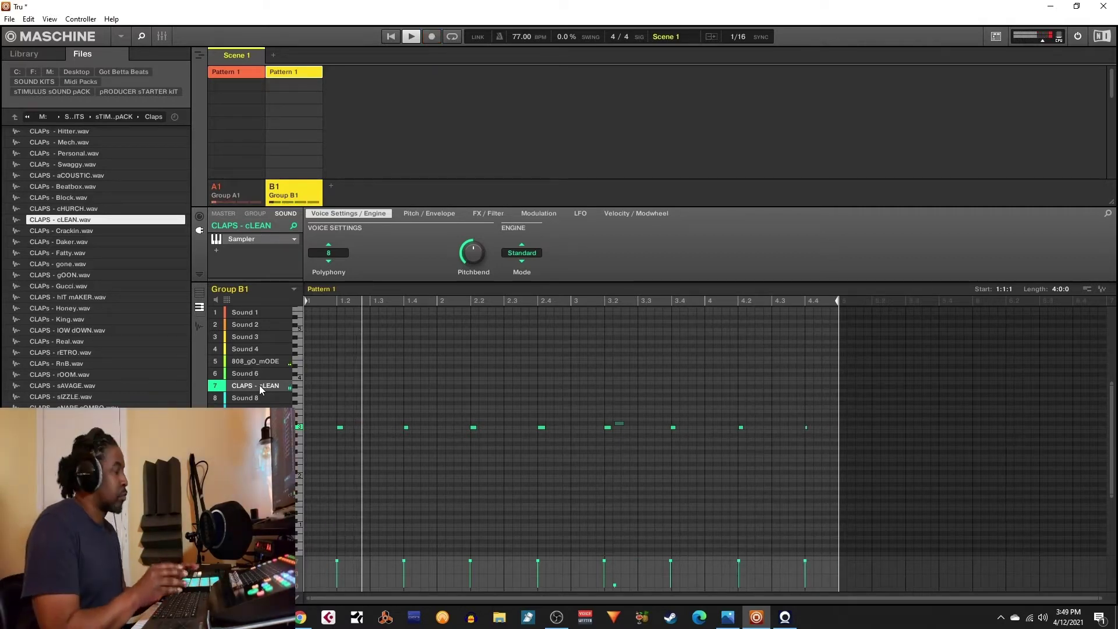
# - Delete the stray clap note just after beat 3.2
pyautogui.click(620, 424)
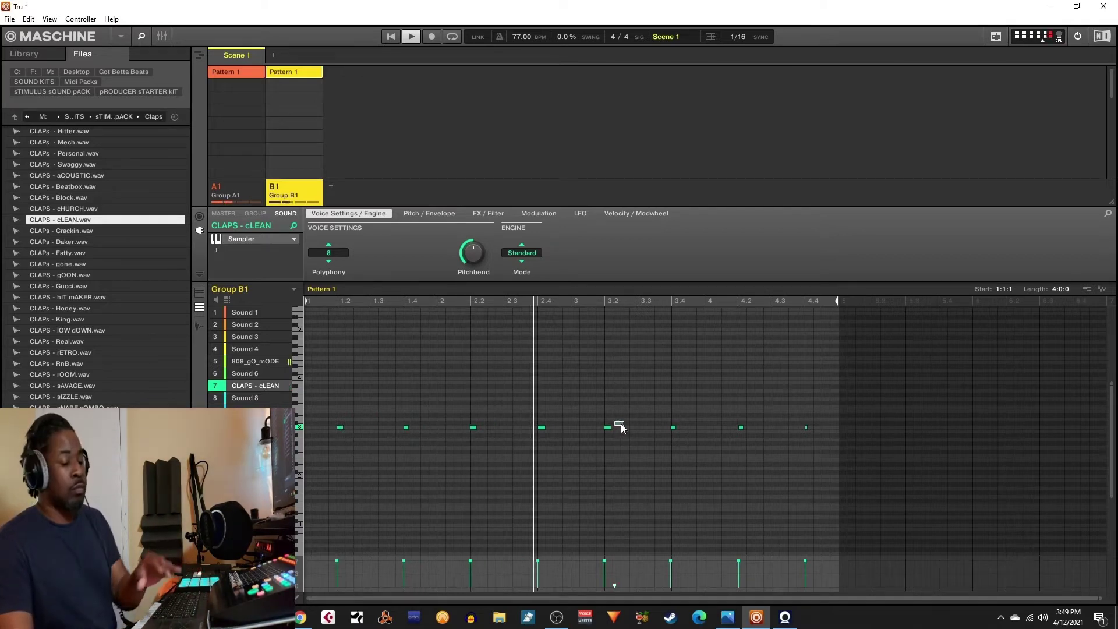
pyautogui.doubleClick(619, 424)
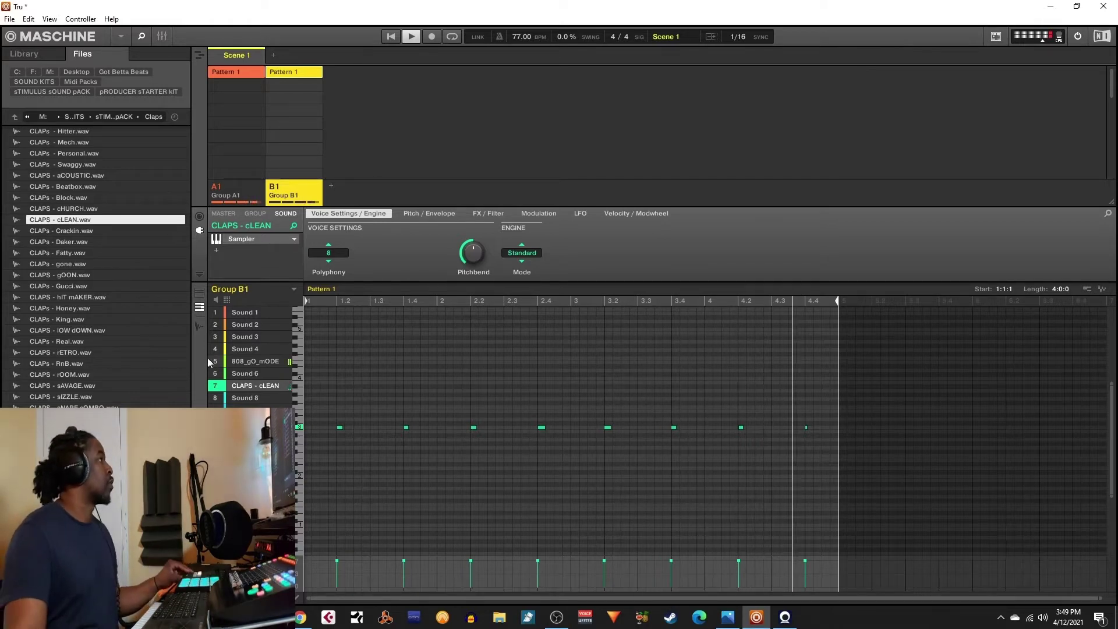
# - Switch the file browser from the Claps folder to the Snares folder of the sound pack
pyautogui.click(243, 325)
pyautogui.click(15, 116)
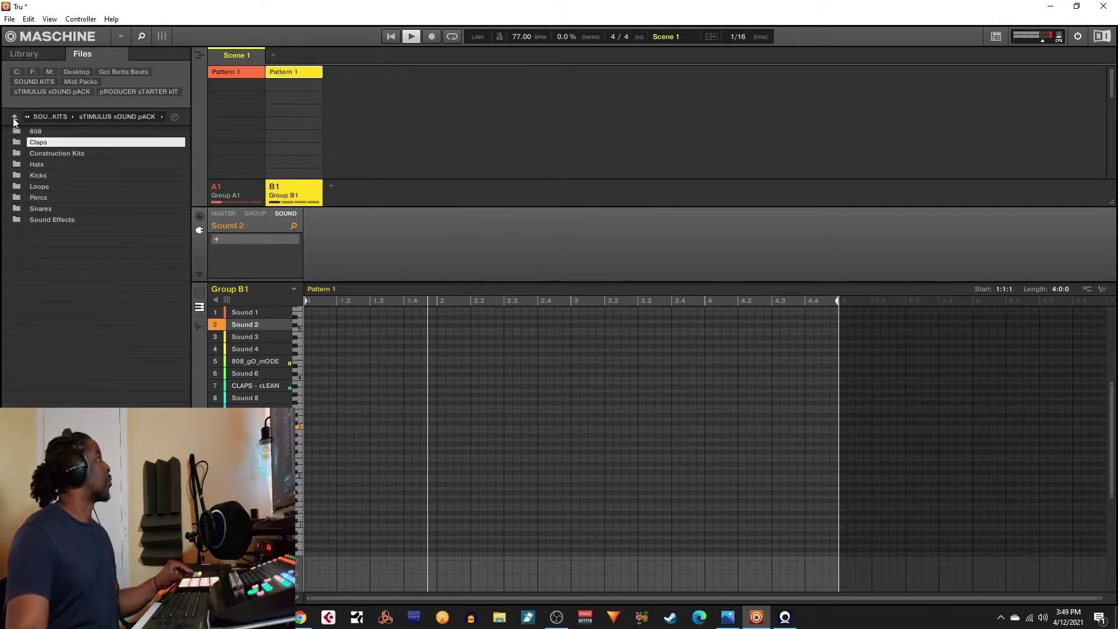
pyautogui.doubleClick(39, 217)
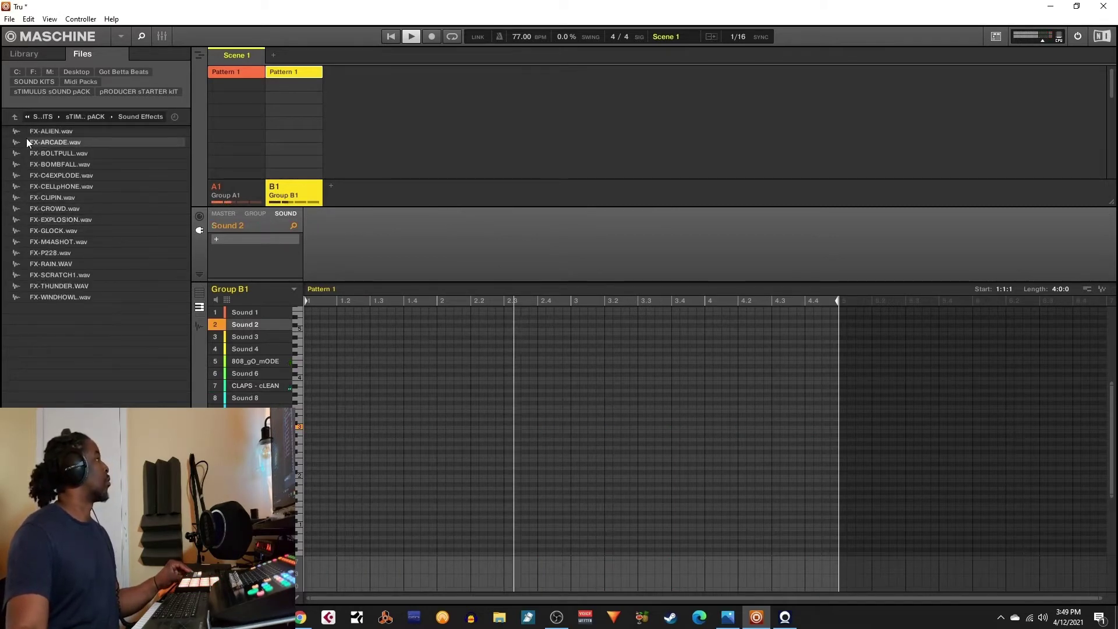
pyautogui.click(15, 117)
pyautogui.doubleClick(41, 208)
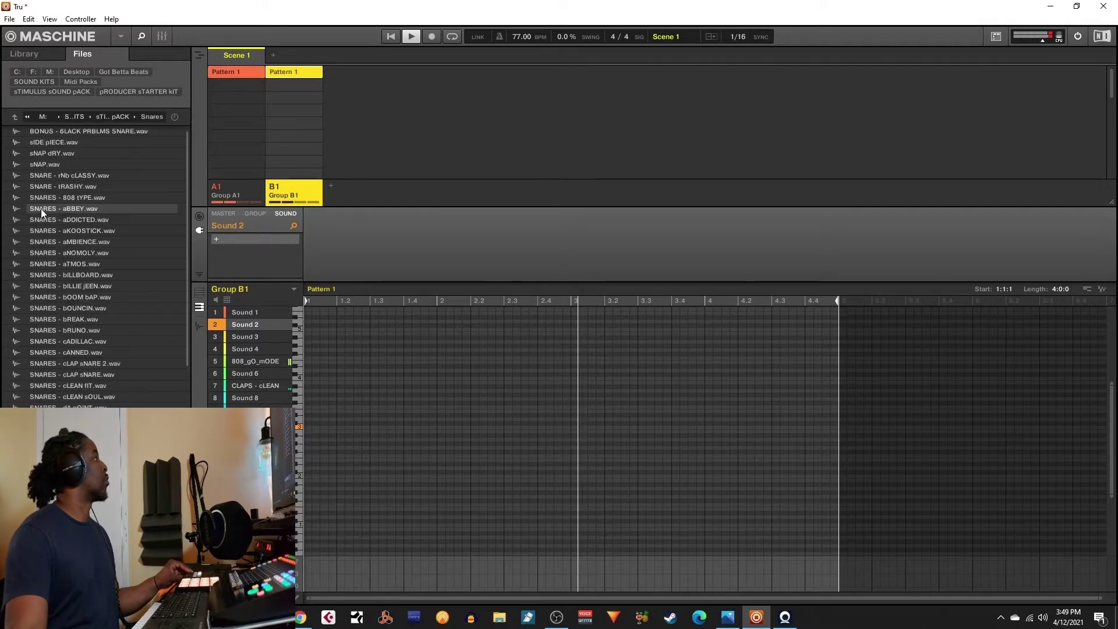
# - Audition several snare samples, load SNARES - fILL into sound slot 6 and select that sound
pyautogui.click(59, 308)
pyautogui.click(62, 320)
pyautogui.click(63, 364)
pyautogui.click(61, 384)
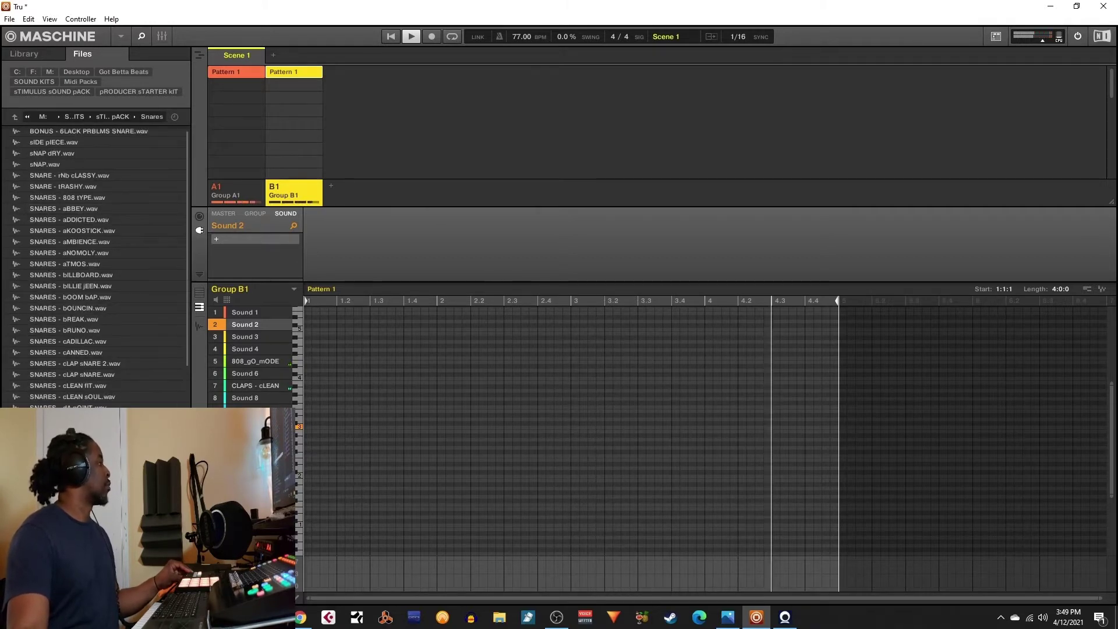
pyautogui.moveTo(58, 430); pyautogui.dragTo(244, 371)
pyautogui.click(244, 370)
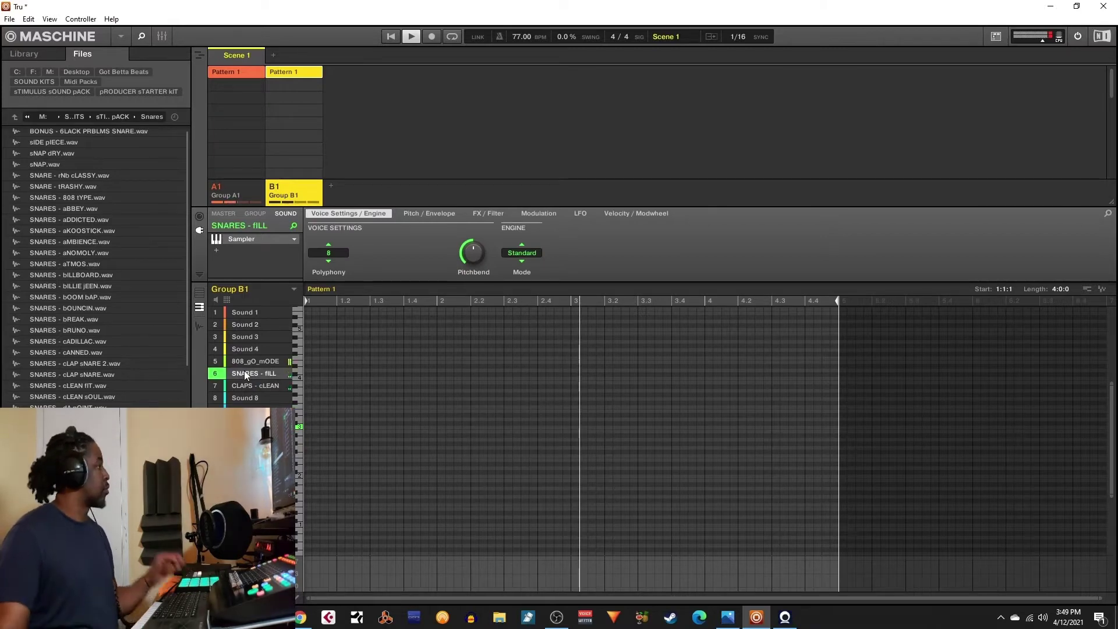
# - Browse further through the snare samples and replace the sound in slot 6 with SNARES - rOLL
pyautogui.scroll(-3, 142, 311)
pyautogui.click(117, 386)
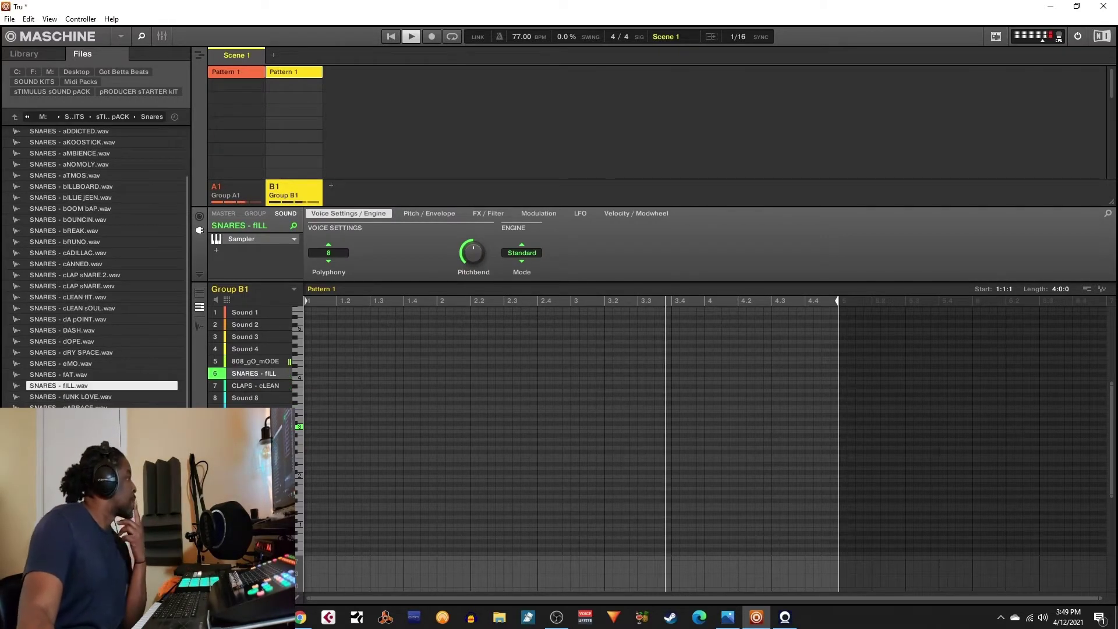
pyautogui.scroll(-2, 96, 262)
pyautogui.scroll(-2, 96, 262)
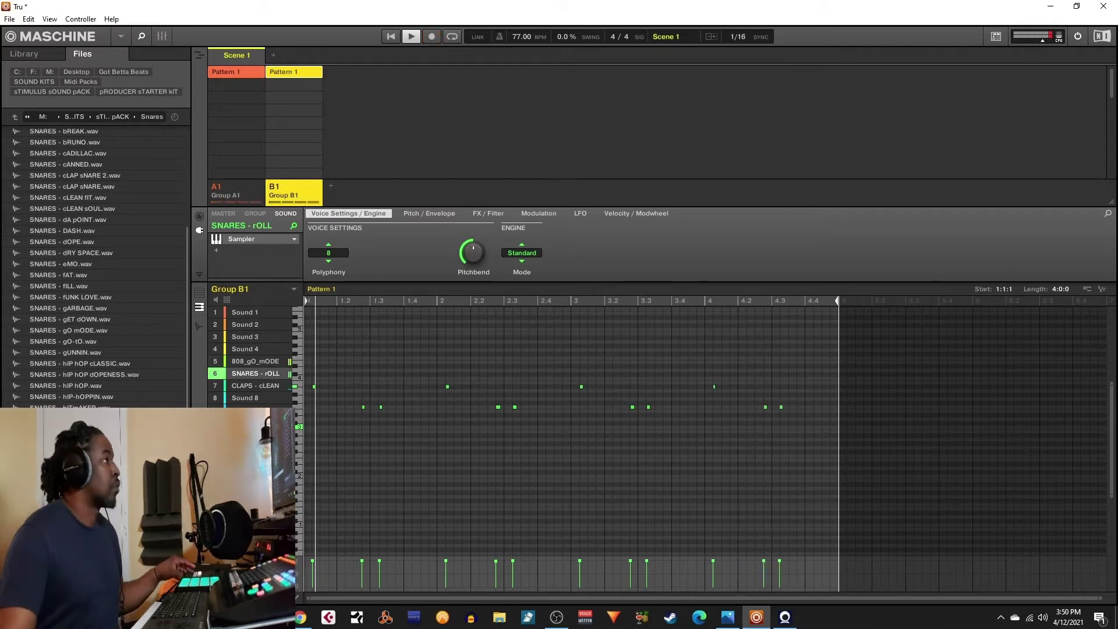
# - Delete the snare notes just after the start of bars 2 and 4
pyautogui.doubleClick(448, 386)
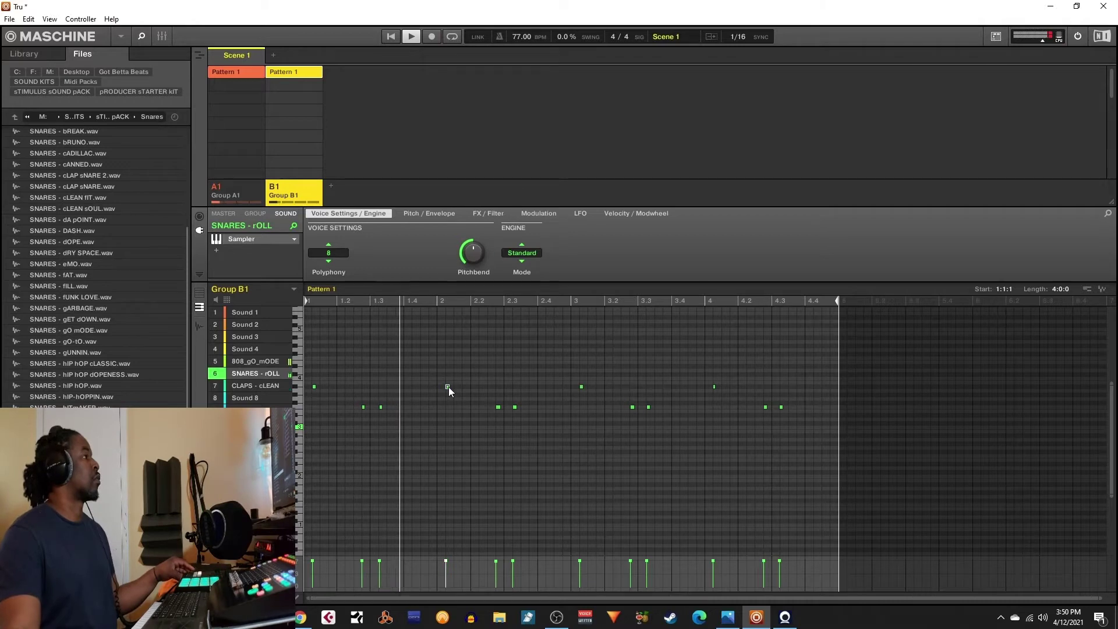
pyautogui.doubleClick(714, 385)
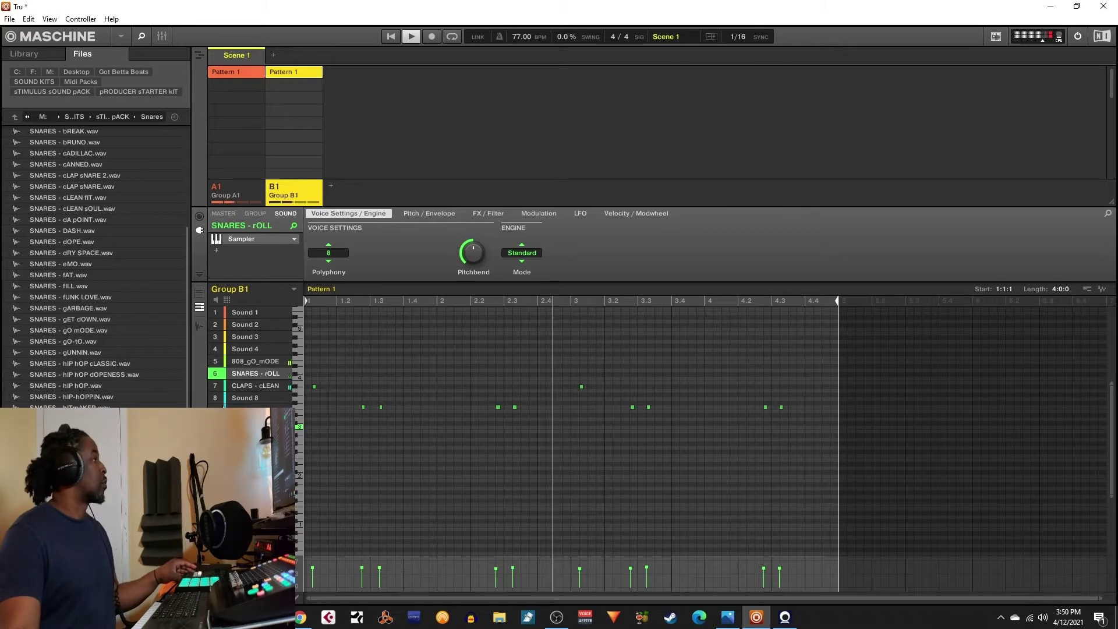
# - Switch the file browser to the sound pack's Hats folder, audition several hats and load Hats - Matrix into sound slot 3
pyautogui.click(14, 116)
pyautogui.doubleClick(27, 167)
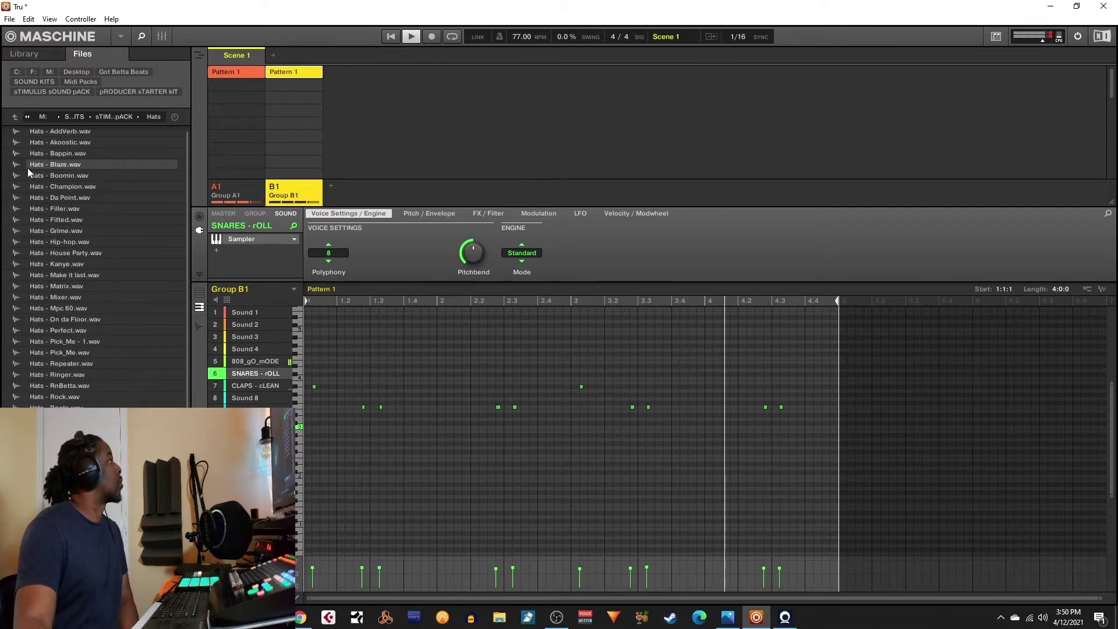
pyautogui.click(71, 209)
pyautogui.click(64, 242)
pyautogui.click(62, 264)
pyautogui.click(73, 286)
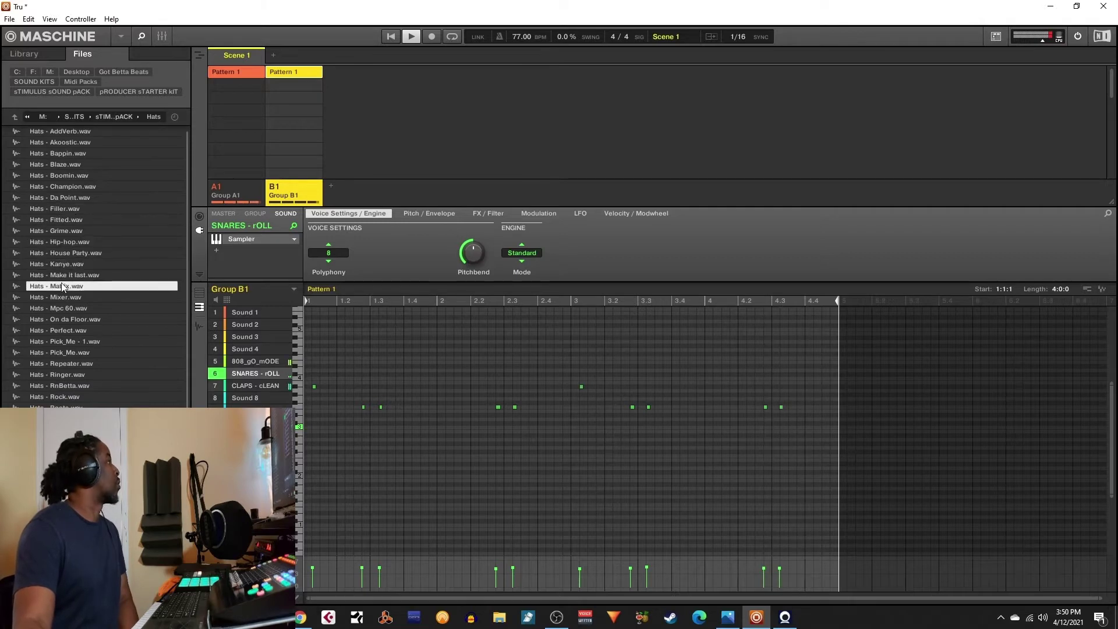
pyautogui.moveTo(67, 286); pyautogui.dragTo(257, 338)
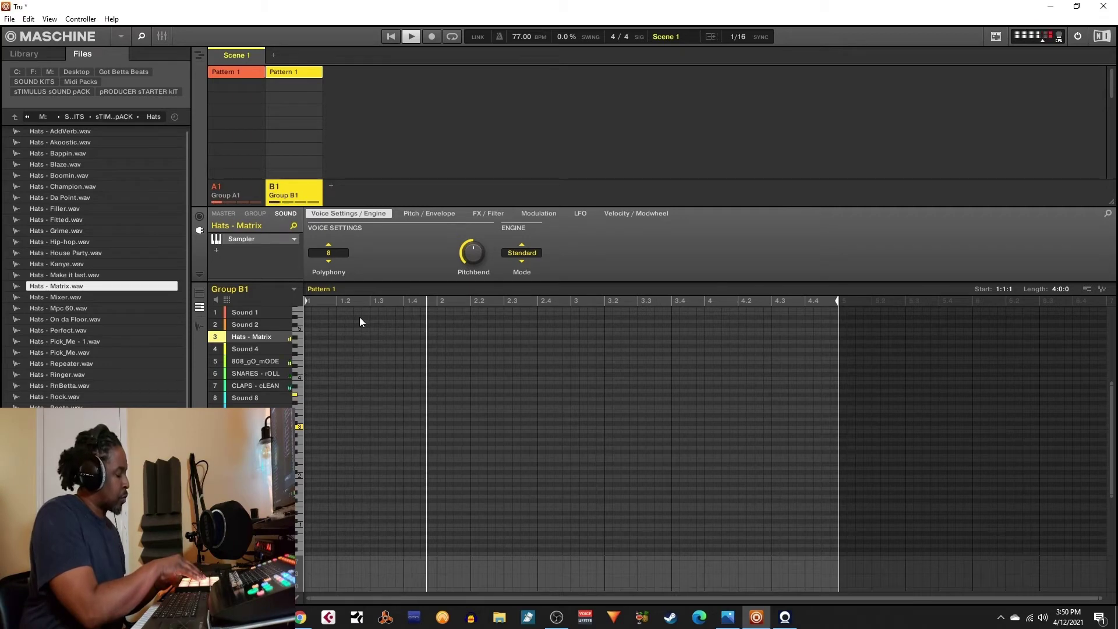
# - Record a continuous hi-hat pattern across all four bars with Hats - Matrix and stop playback
pyautogui.press('r')
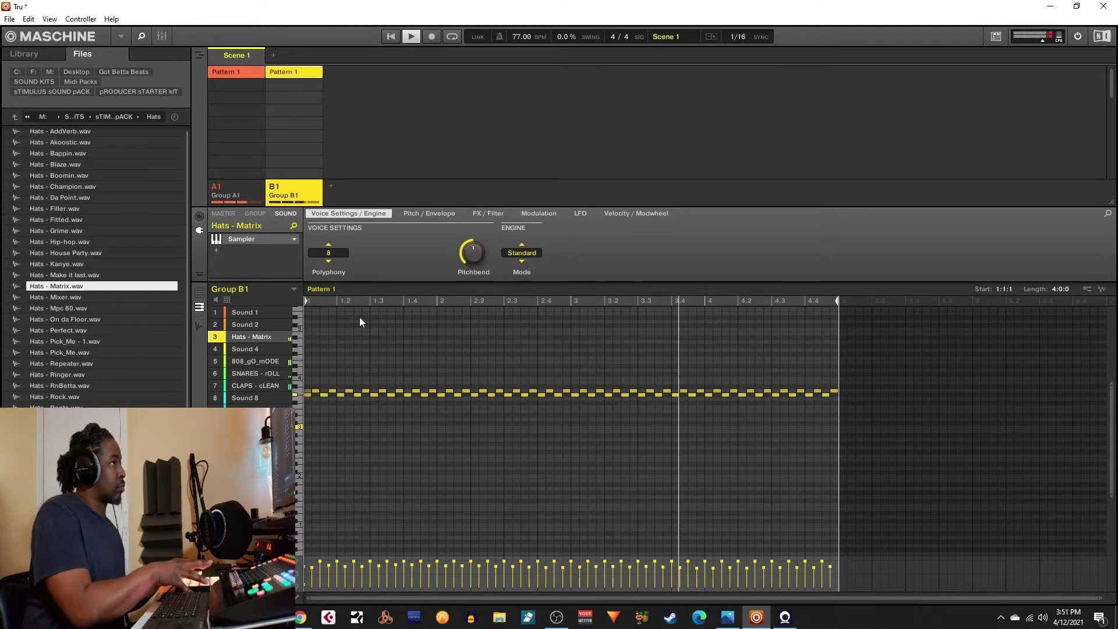
pyautogui.hotkey('ctrl', 'r')
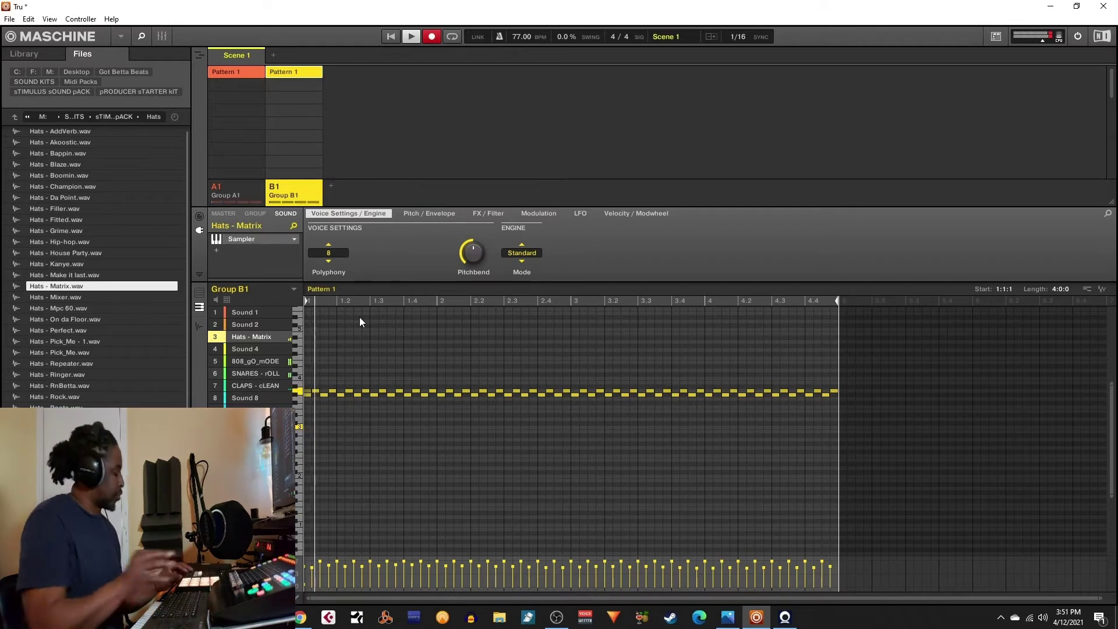
pyautogui.press('space')
# - Set the Hats - Matrix polyphony to 1 and record fast hat rolls in each bar between beats 3 and 4
pyautogui.click(316, 254)
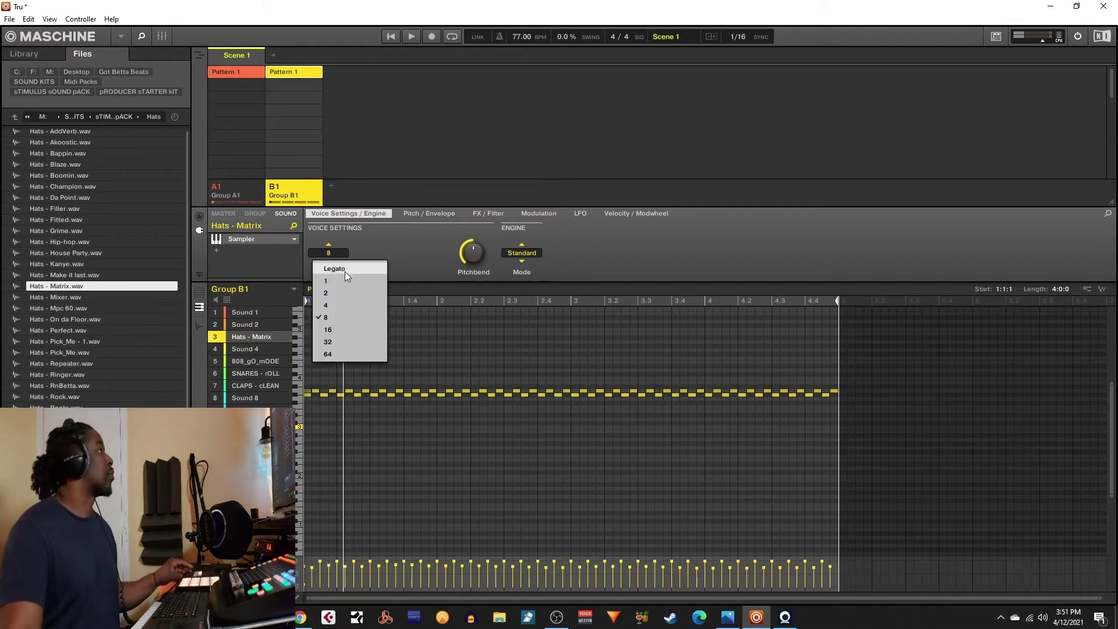
pyautogui.click(343, 278)
pyautogui.hotkey('ctrl', 'r')
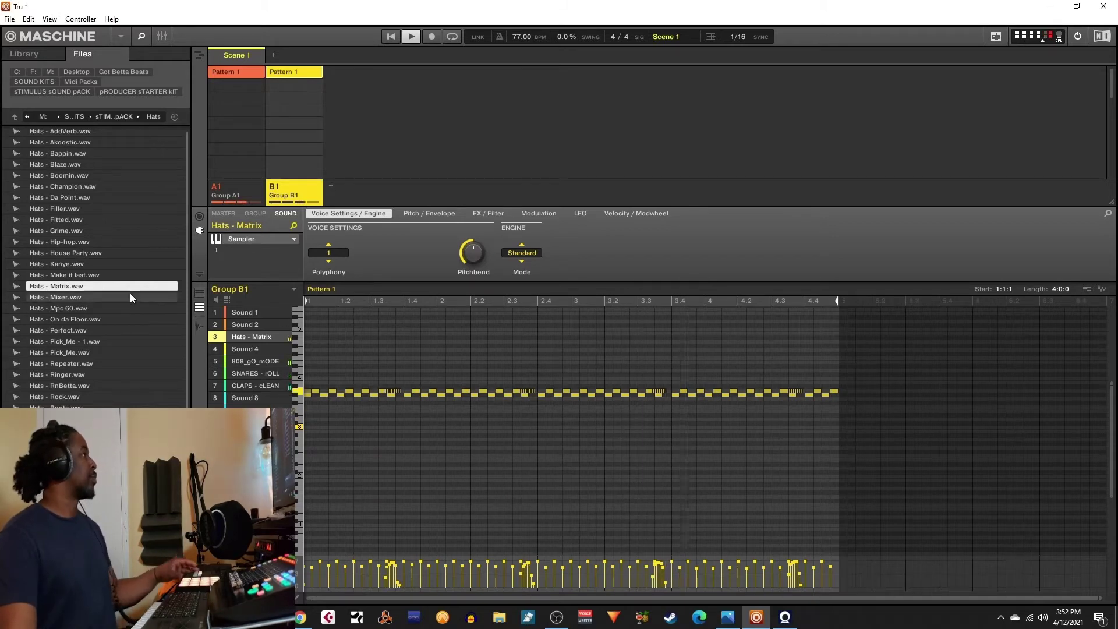
# - Load the Open Hat Class Act sample into sound slot 4 and record an open hat part over the four bars
pyautogui.scroll(-4, 86, 379)
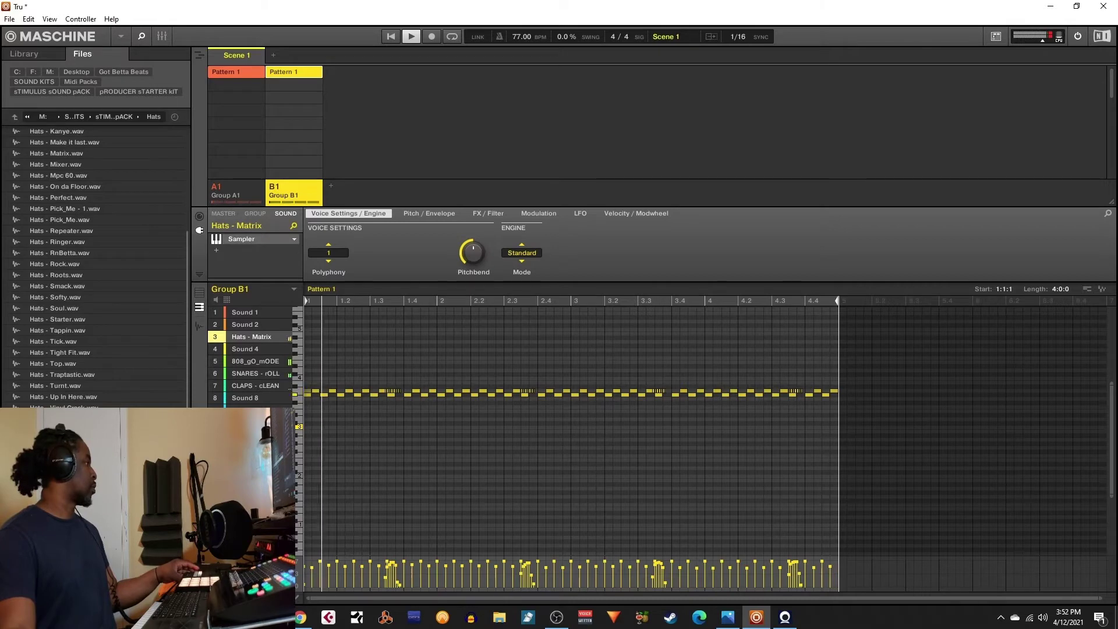
pyautogui.moveTo(94, 454); pyautogui.dragTo(244, 350)
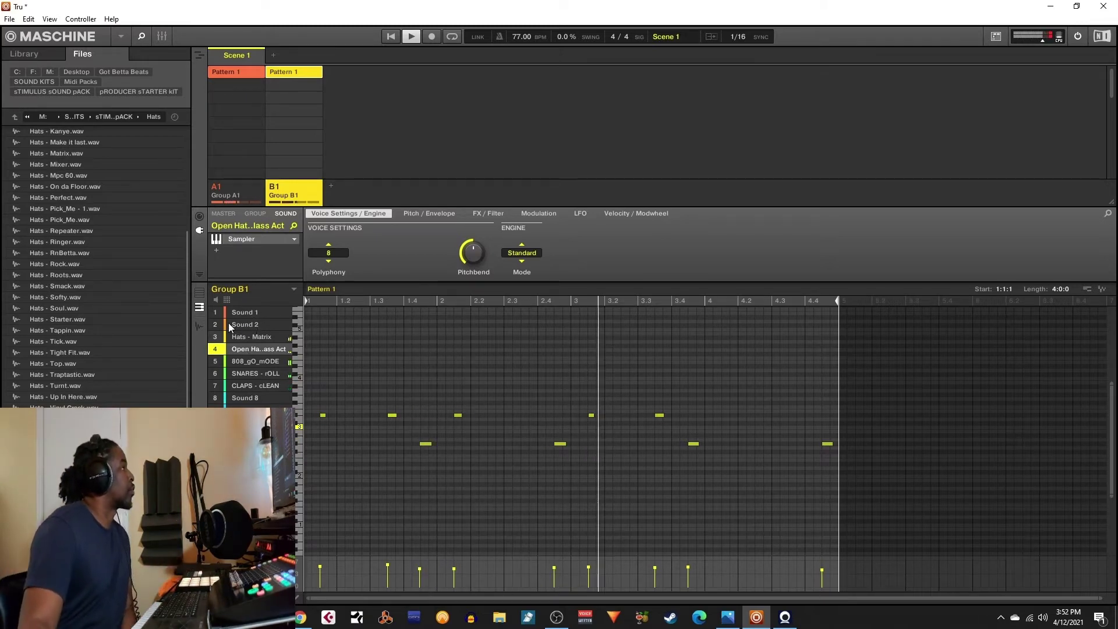
# - Load the Omnisphere VST into sound slot 3 of Group A1, dismiss the notice and bring up its plugin window
pyautogui.click(249, 311)
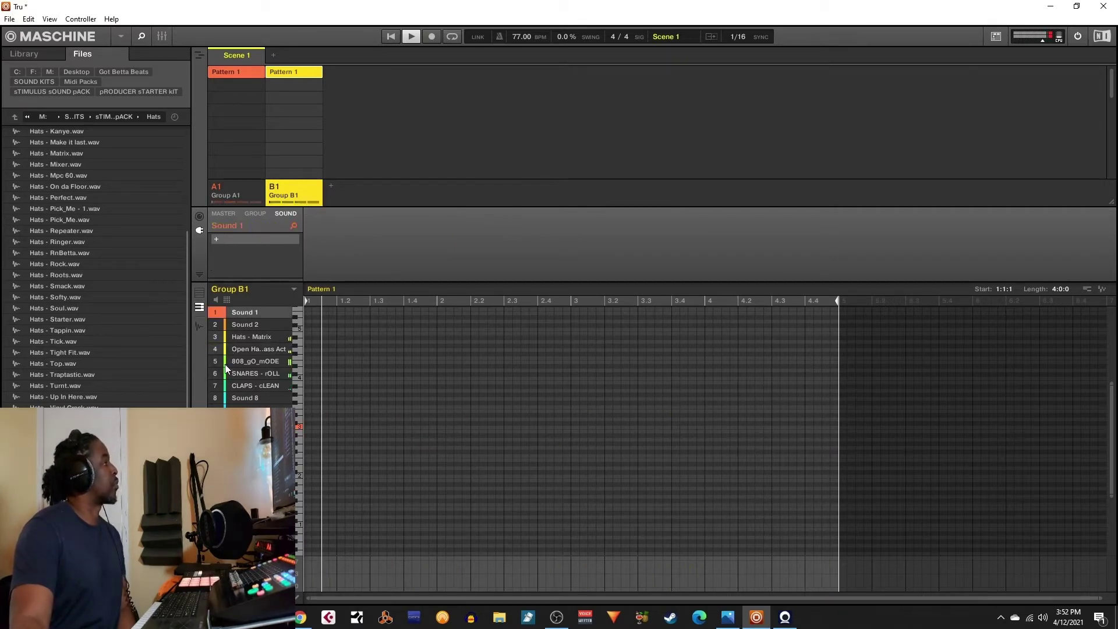
pyautogui.click(243, 192)
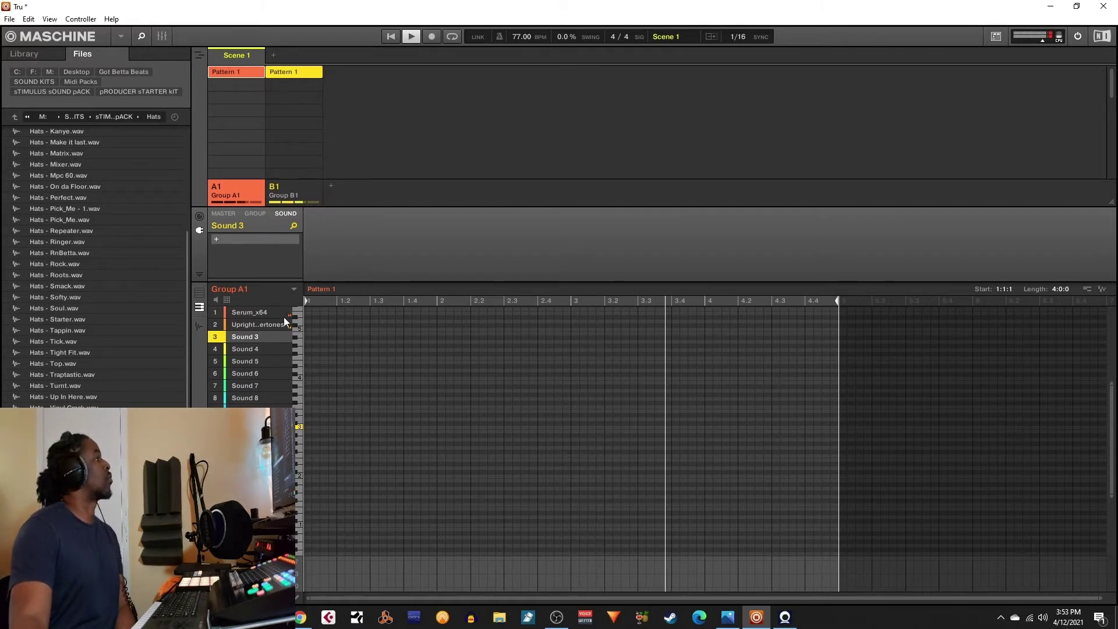
pyautogui.click(225, 242)
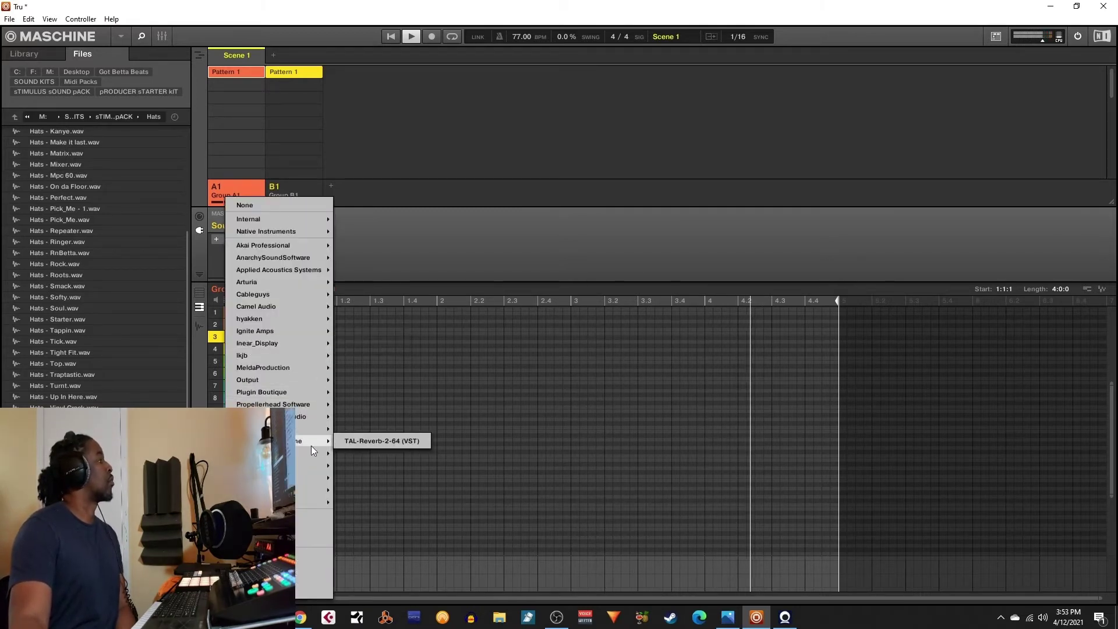
pyautogui.moveTo(315, 427)
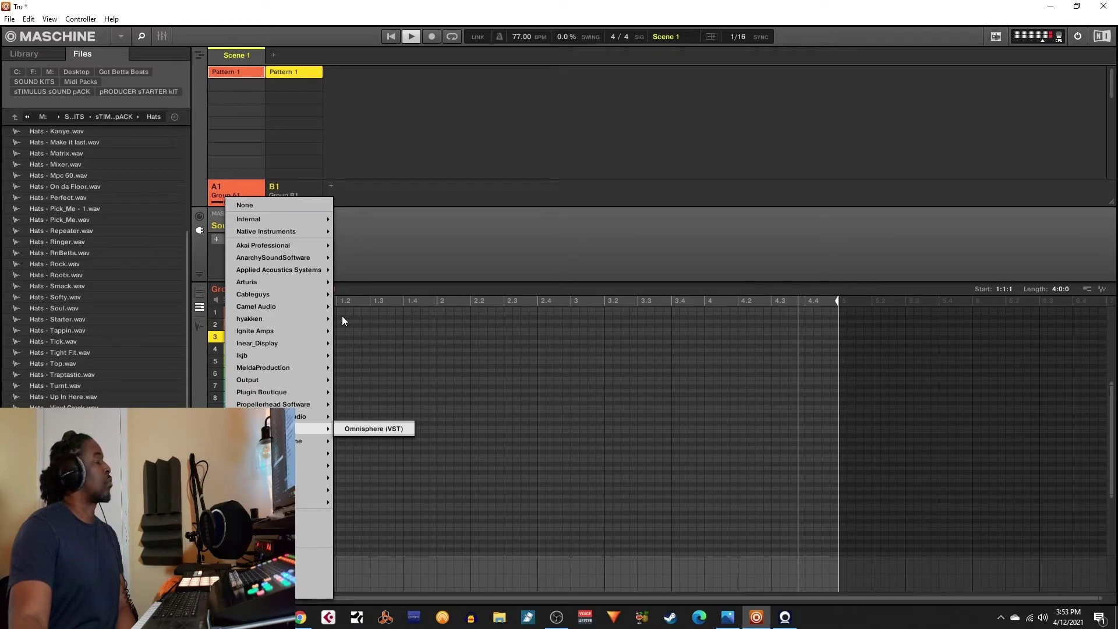
pyautogui.click(373, 428)
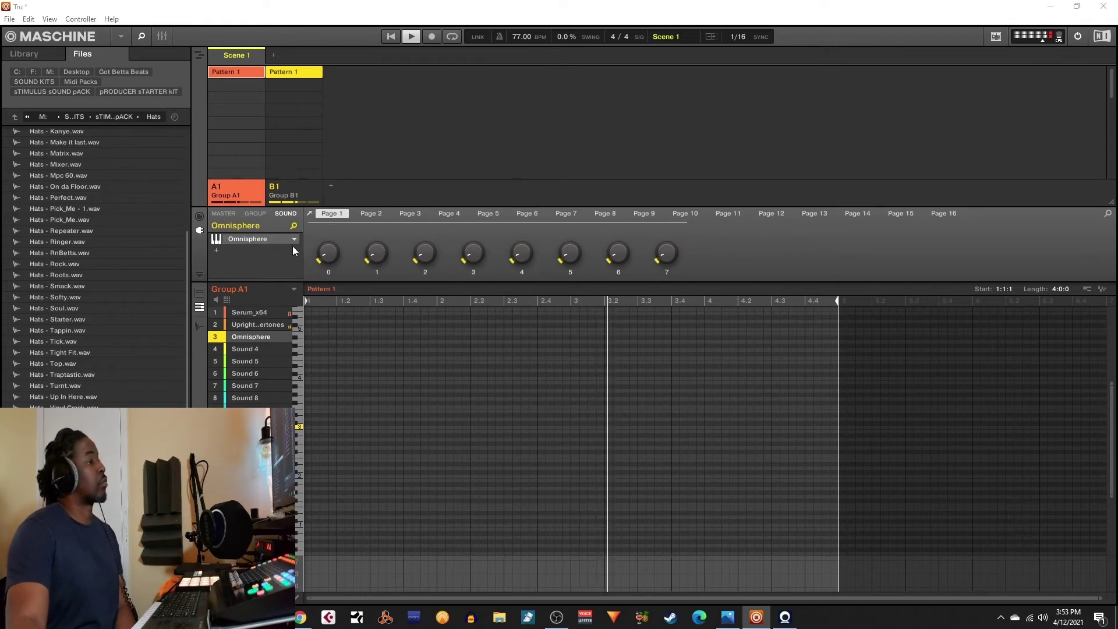
pyautogui.click(234, 236)
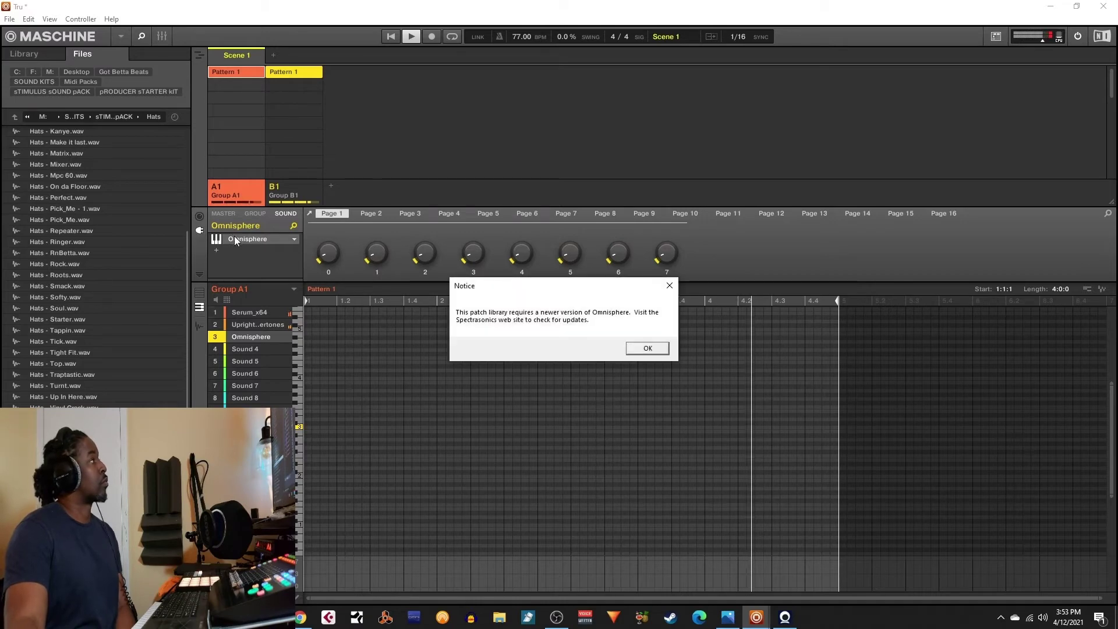
pyautogui.click(647, 348)
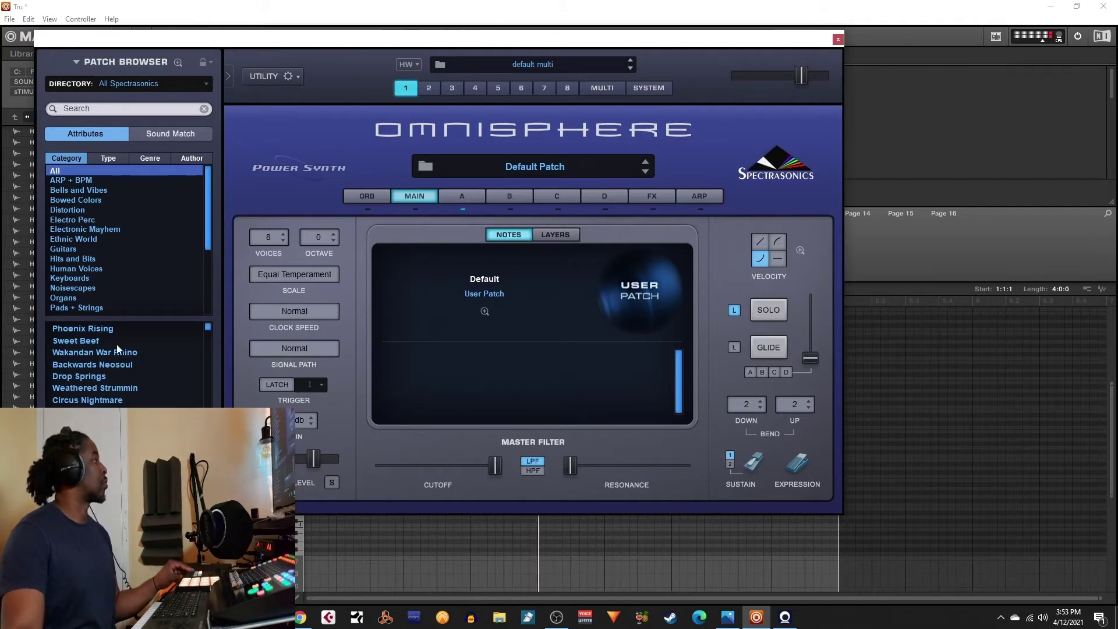
# - Filter the Omnisphere patches to the Synth Short category
pyautogui.scroll(-5, 100, 259)
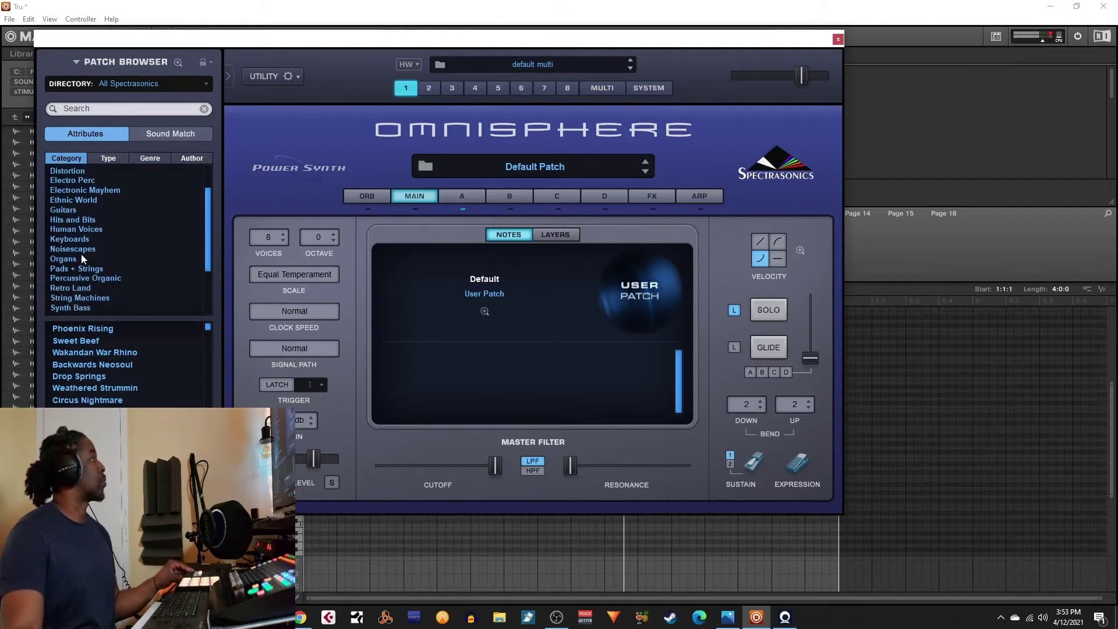
pyautogui.scroll(-3, 76, 262)
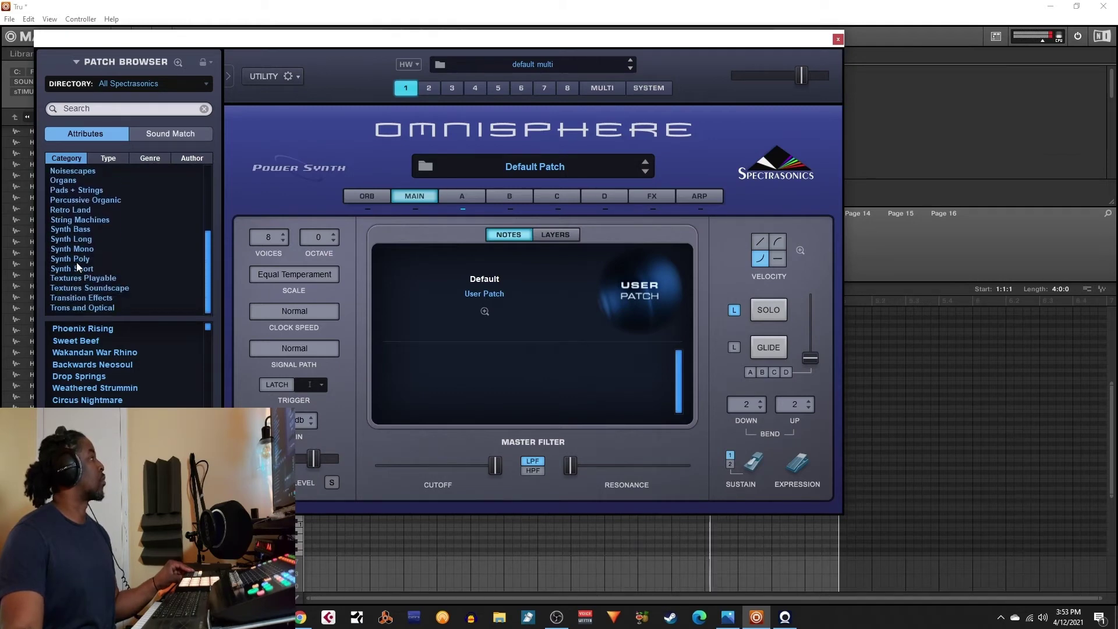
pyautogui.click(86, 269)
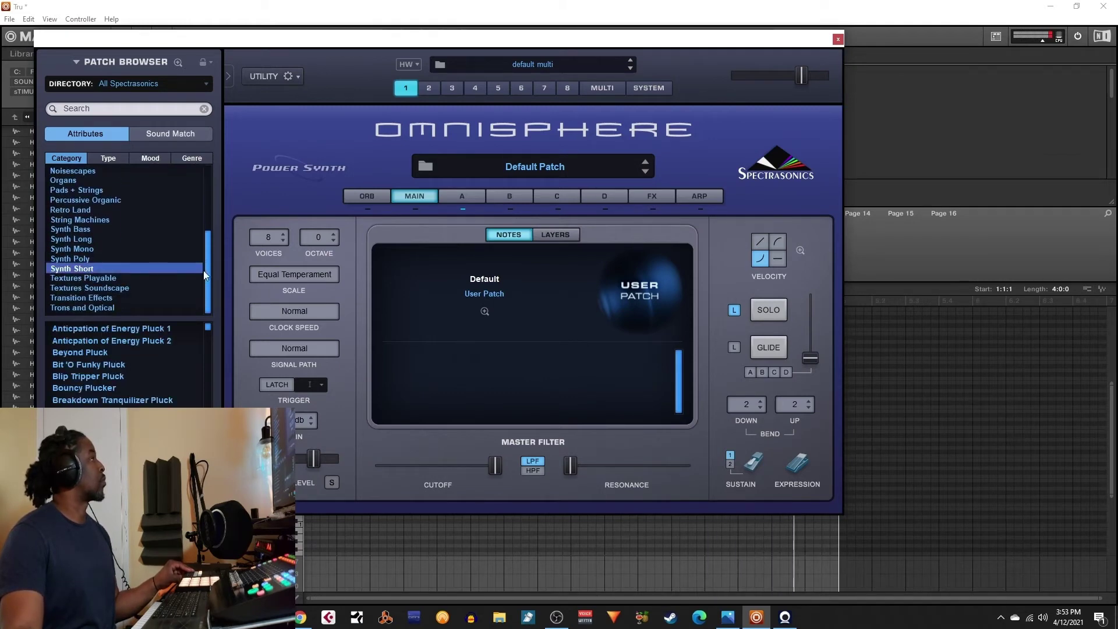
# - Audition several pluck patches, load Classic Vibrato Pluck and close the Omnisphere window
pyautogui.click(100, 330)
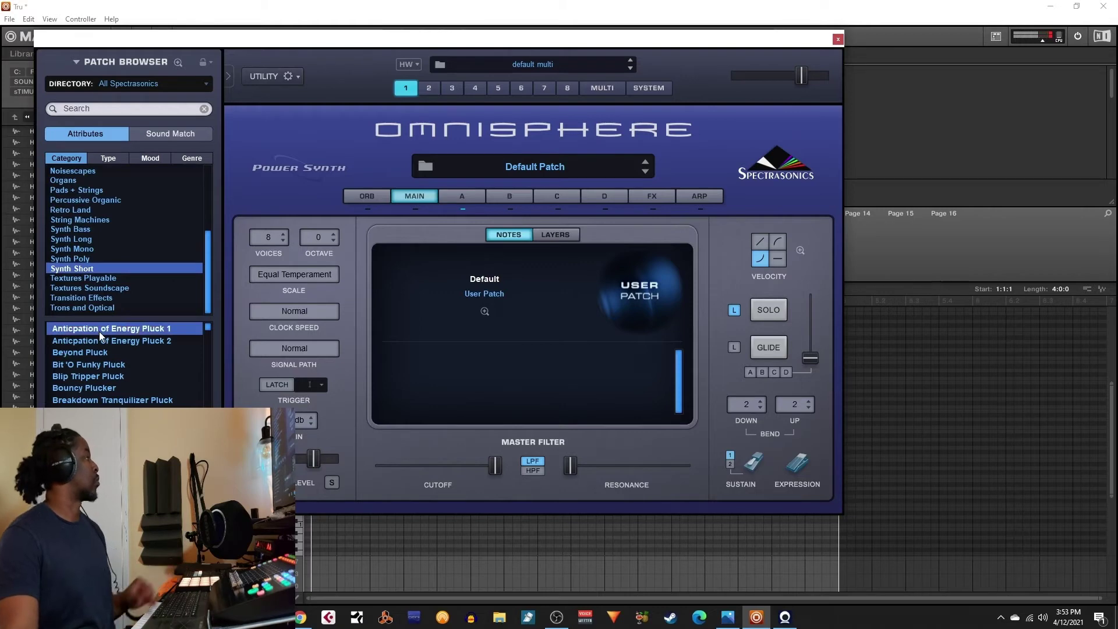
pyautogui.click(100, 364)
pyautogui.click(93, 375)
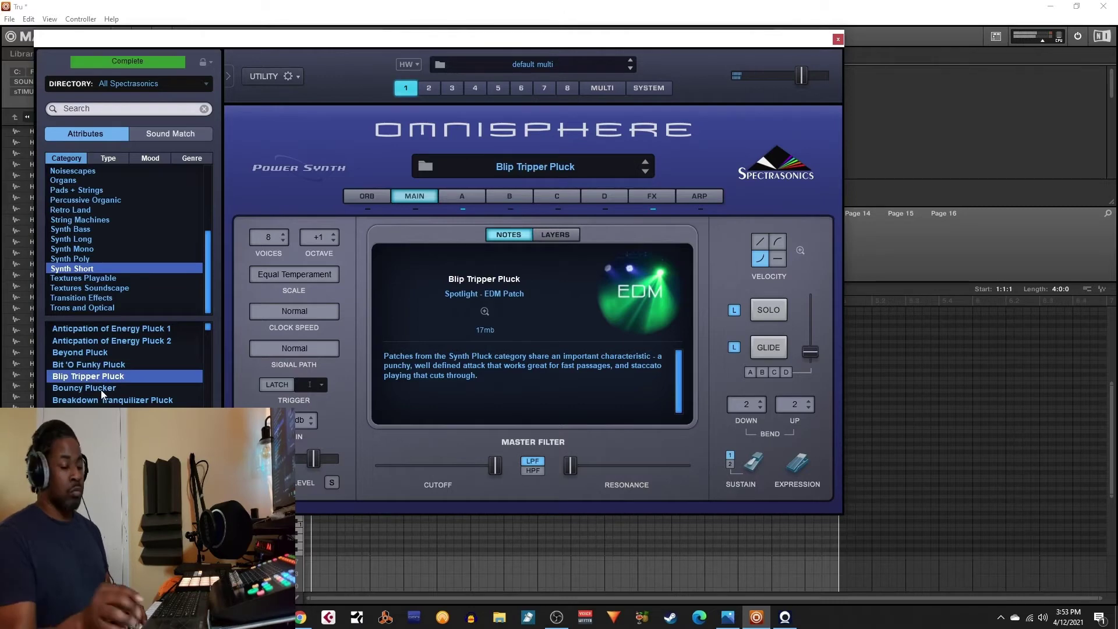
pyautogui.click(100, 388)
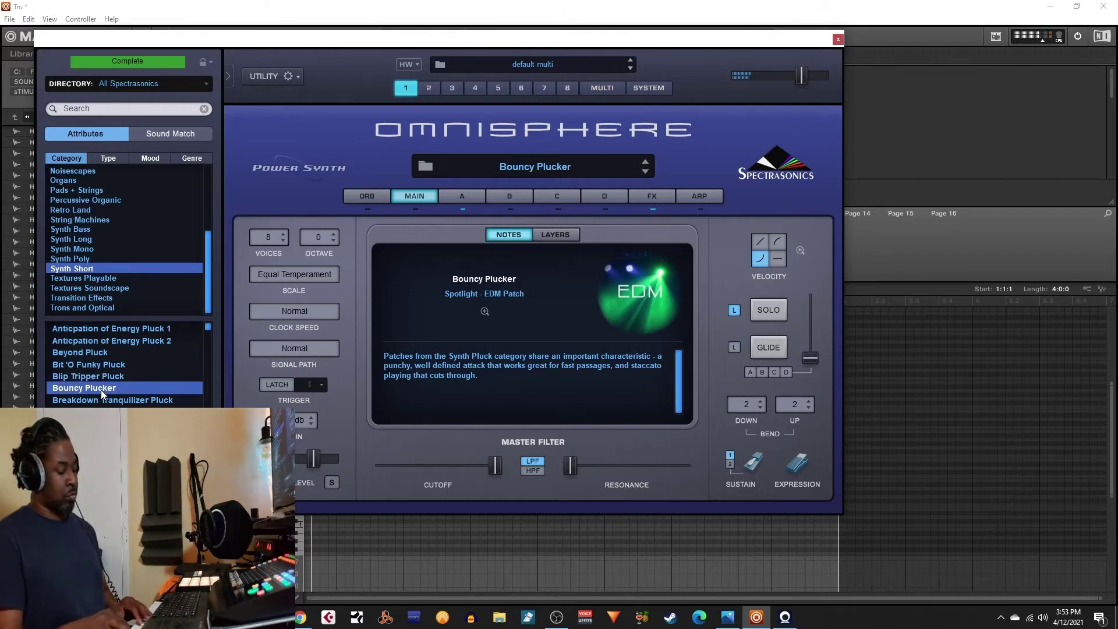
pyautogui.press('Down')
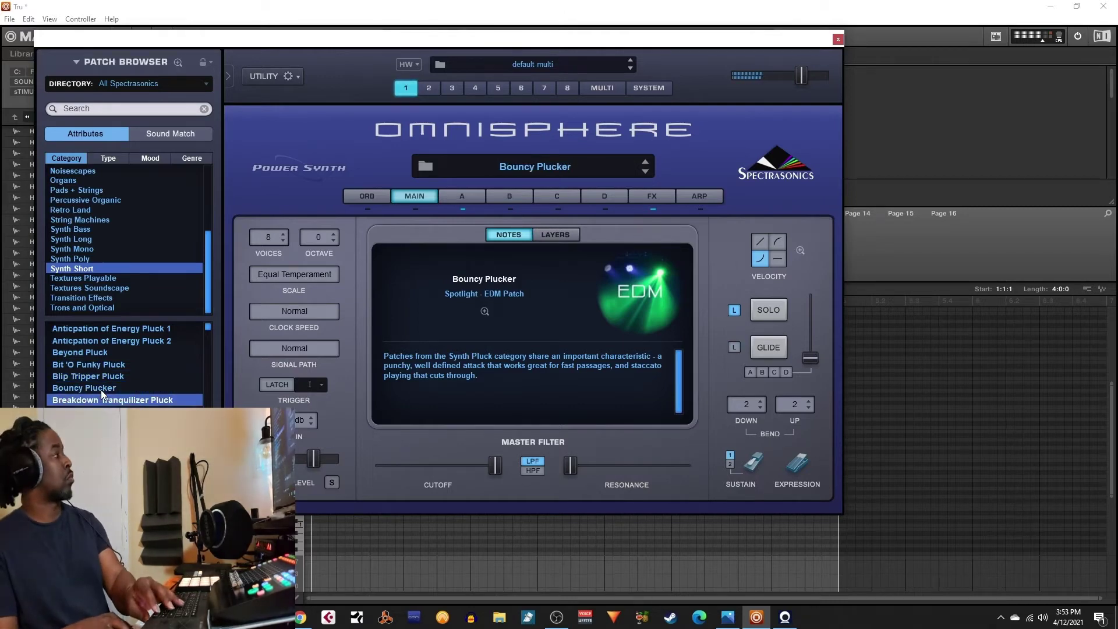
pyautogui.press('Down')
pyautogui.press('Down')
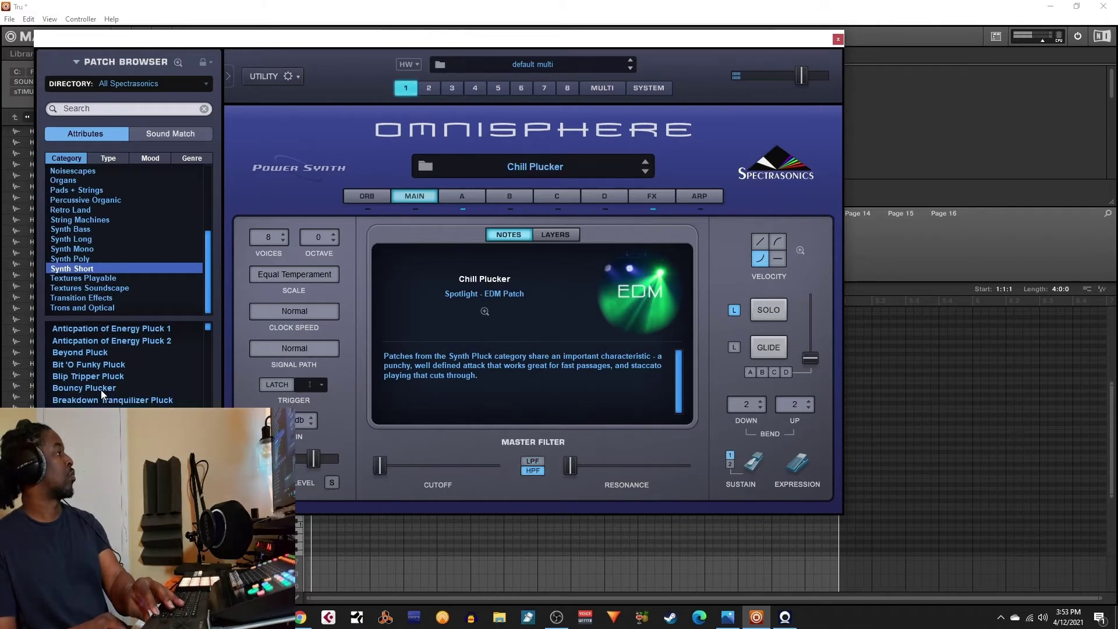
pyautogui.press('Down')
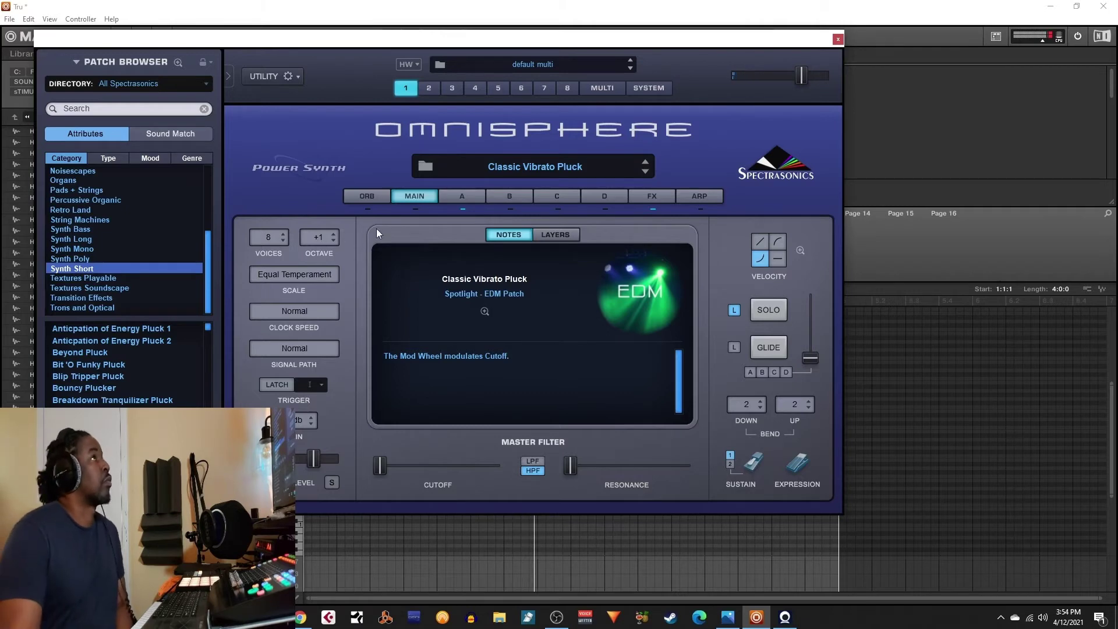
pyautogui.click(835, 39)
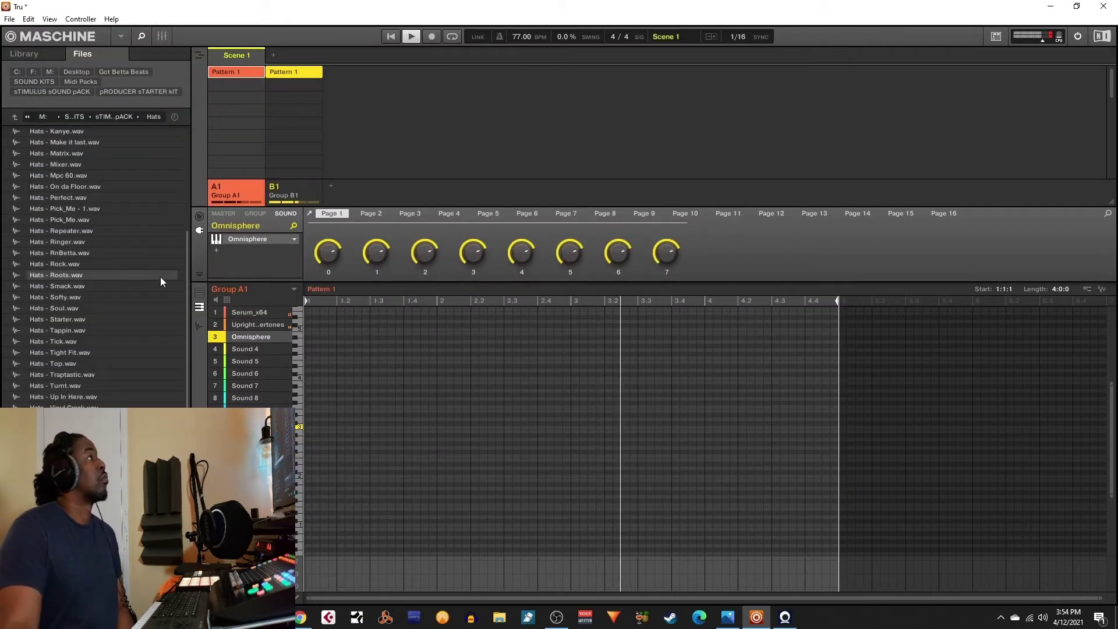
# - Examine the waveform and zone mapping of the 808_gO_mODE sample in Group B1
pyautogui.click(289, 191)
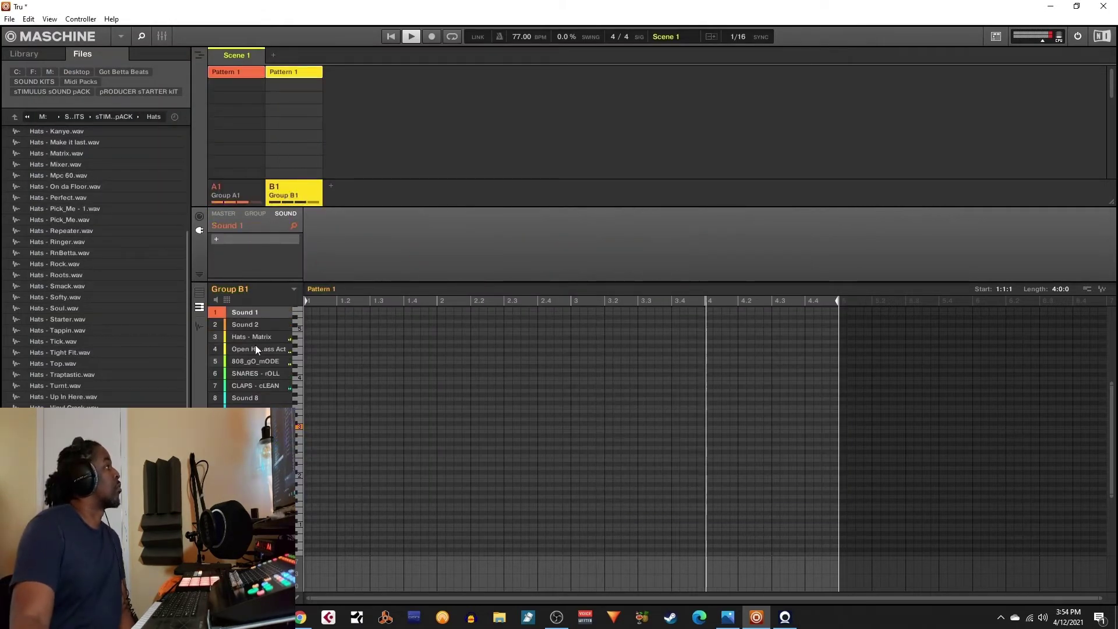
pyautogui.click(253, 360)
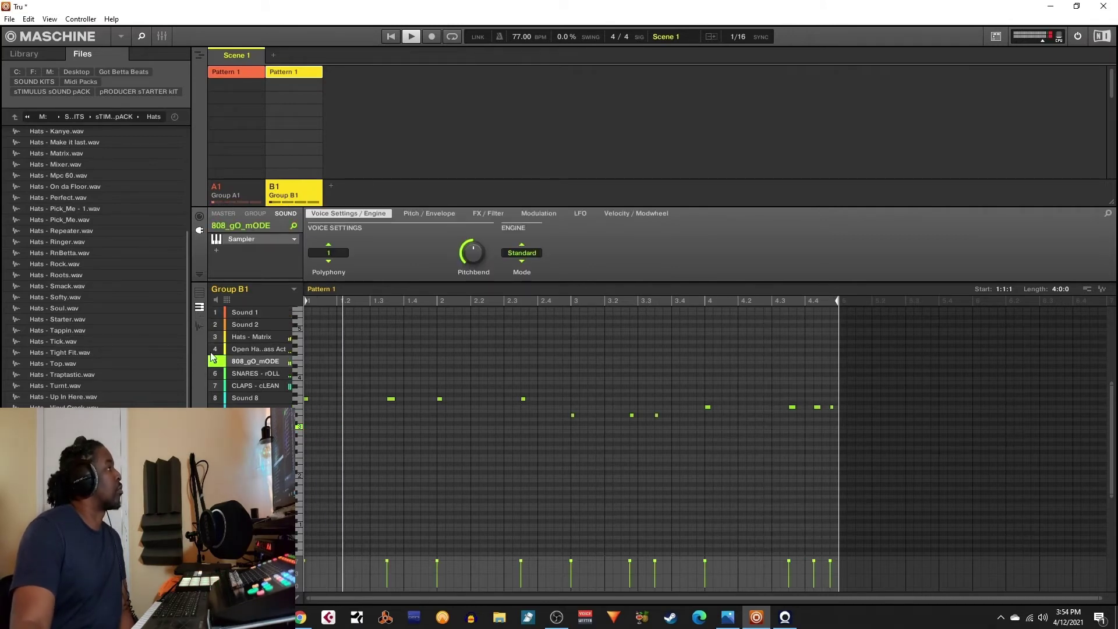
pyautogui.click(199, 326)
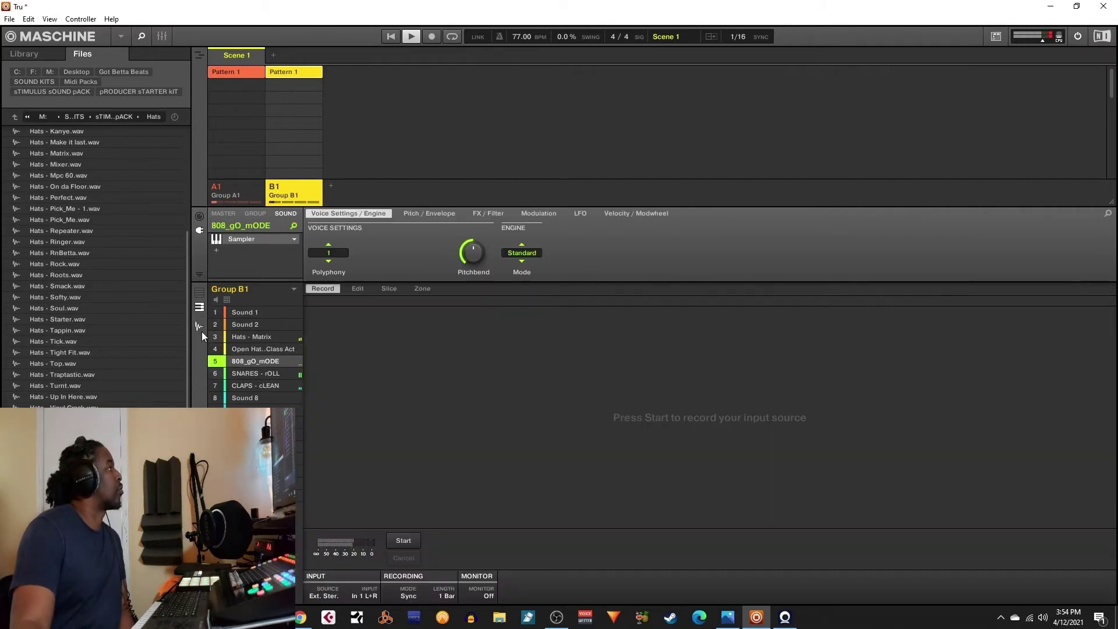
pyautogui.click(356, 288)
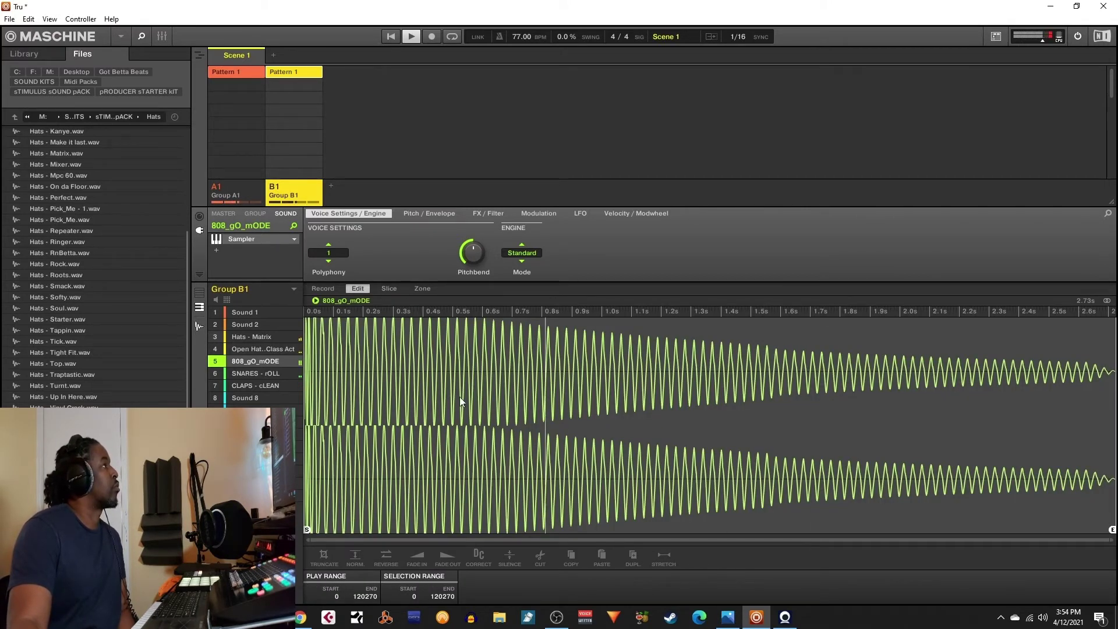
pyautogui.click(416, 288)
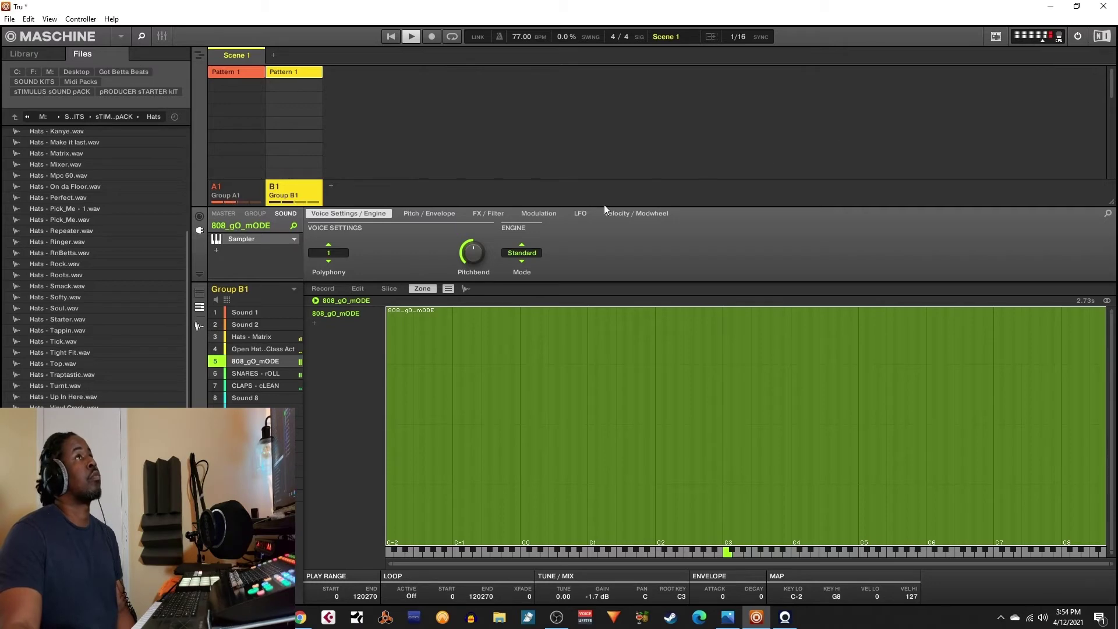
# - Place two short high-pitched notes just before bar 4 in the 808_gO_mODE pattern of Group B1
pyautogui.click(227, 188)
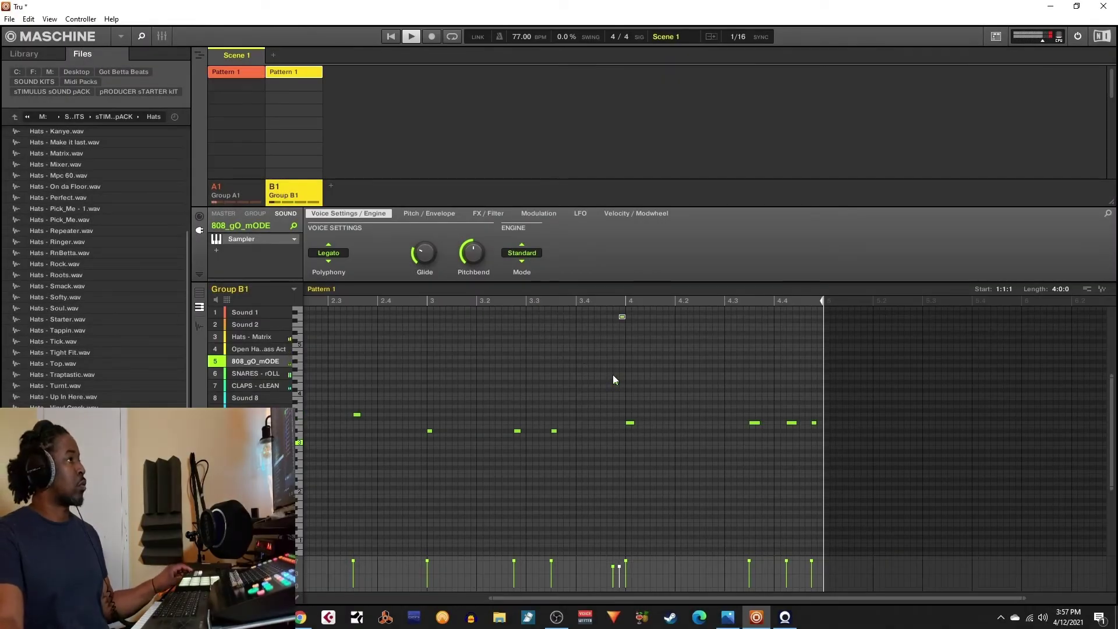
pyautogui.click(616, 381)
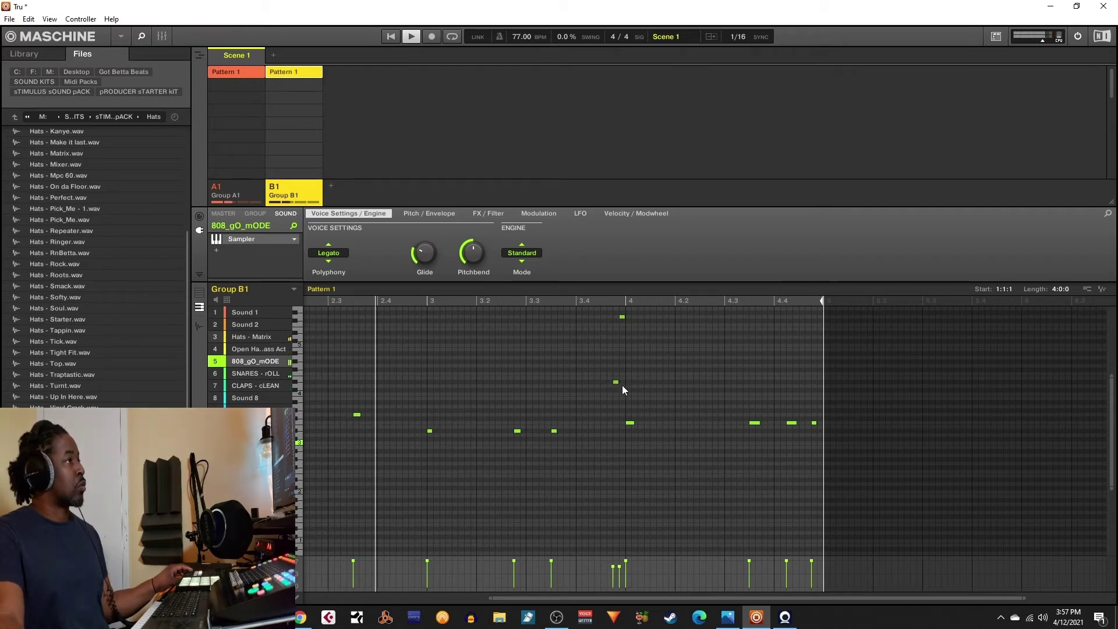
# - Lengthen the lower of the two high 808_gO_mODE notes before bar 4, move the upper one down near it and play the pattern
pyautogui.moveTo(617, 381); pyautogui.dragTo(625, 382)
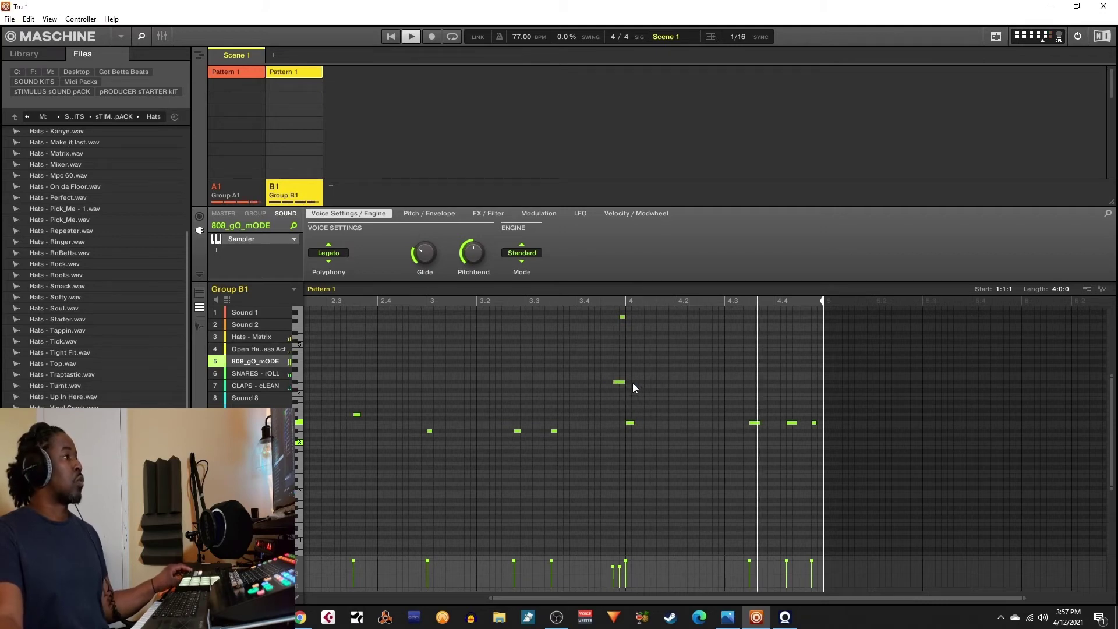
pyautogui.press('space')
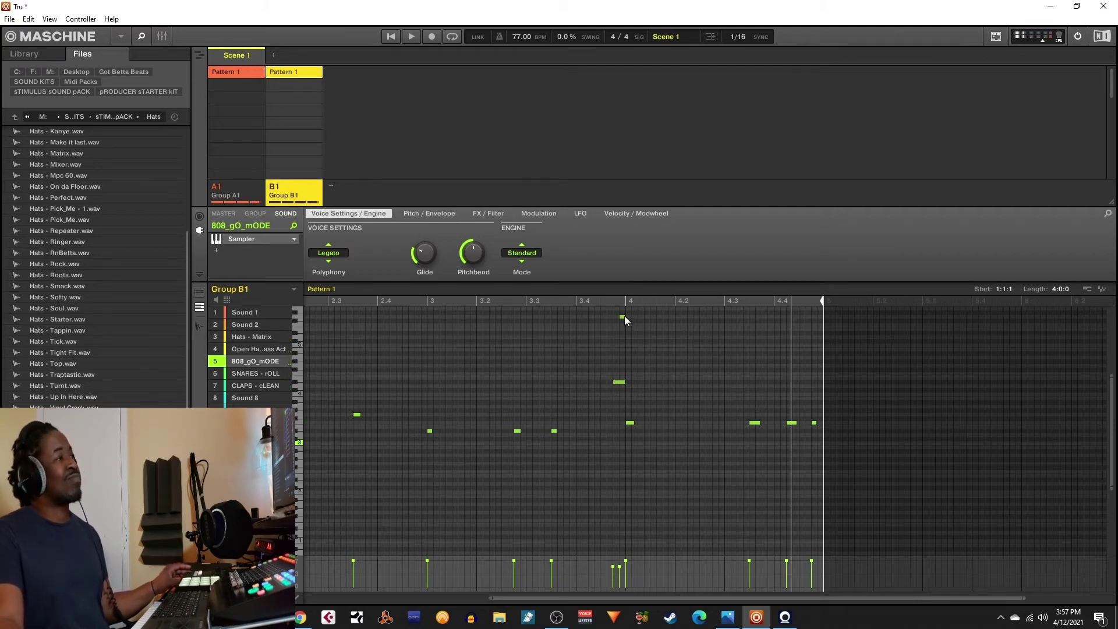
pyautogui.moveTo(629, 355); pyautogui.dragTo(624, 366)
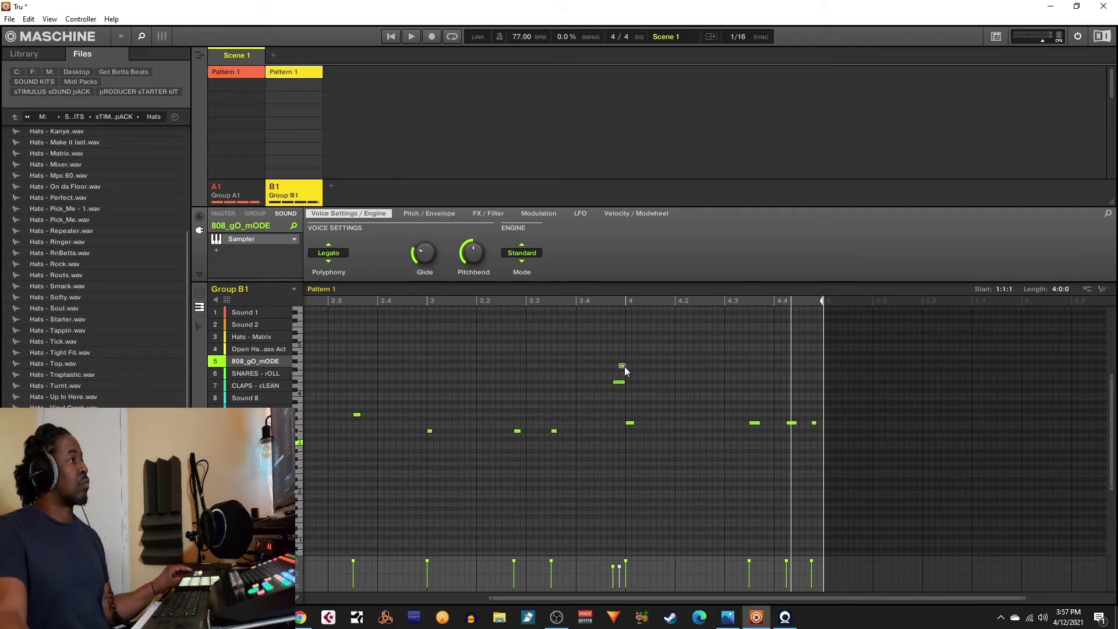
pyautogui.press('space')
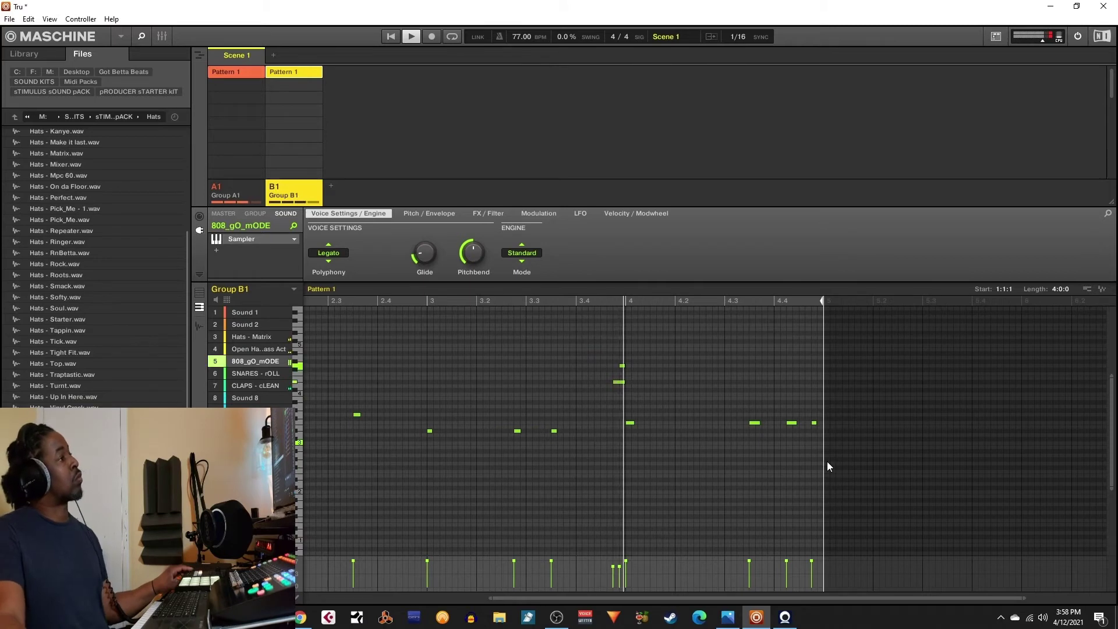
pyautogui.press('space')
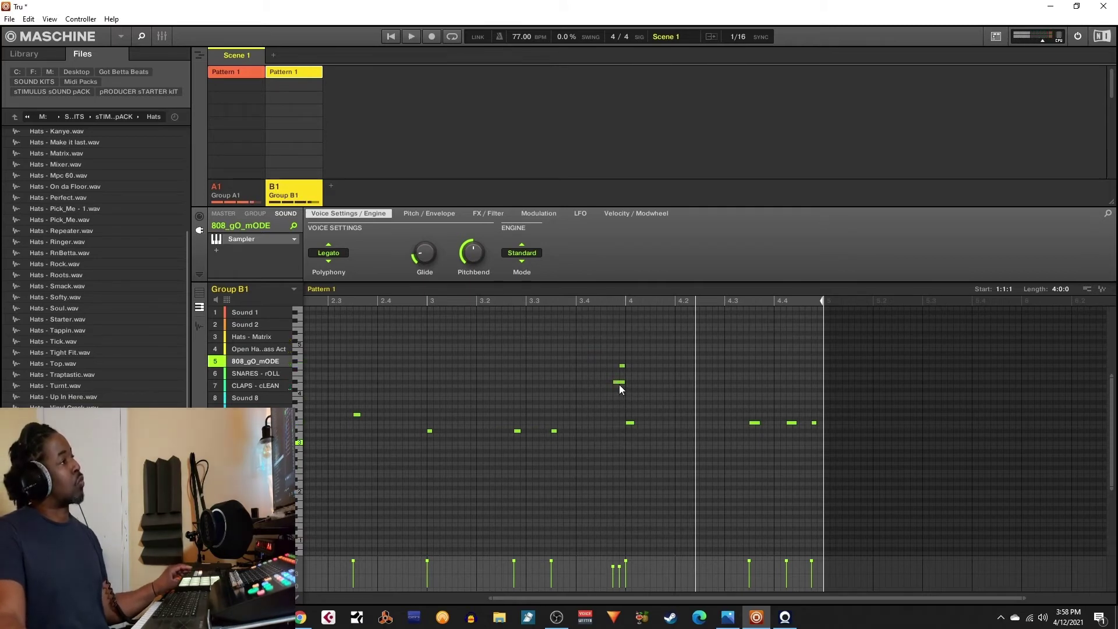
# - Move the lengthened 808_gO_mODE note down to the pitch of the note at bar 4 and play the pattern from bar 3
pyautogui.moveTo(619, 383); pyautogui.dragTo(619, 391)
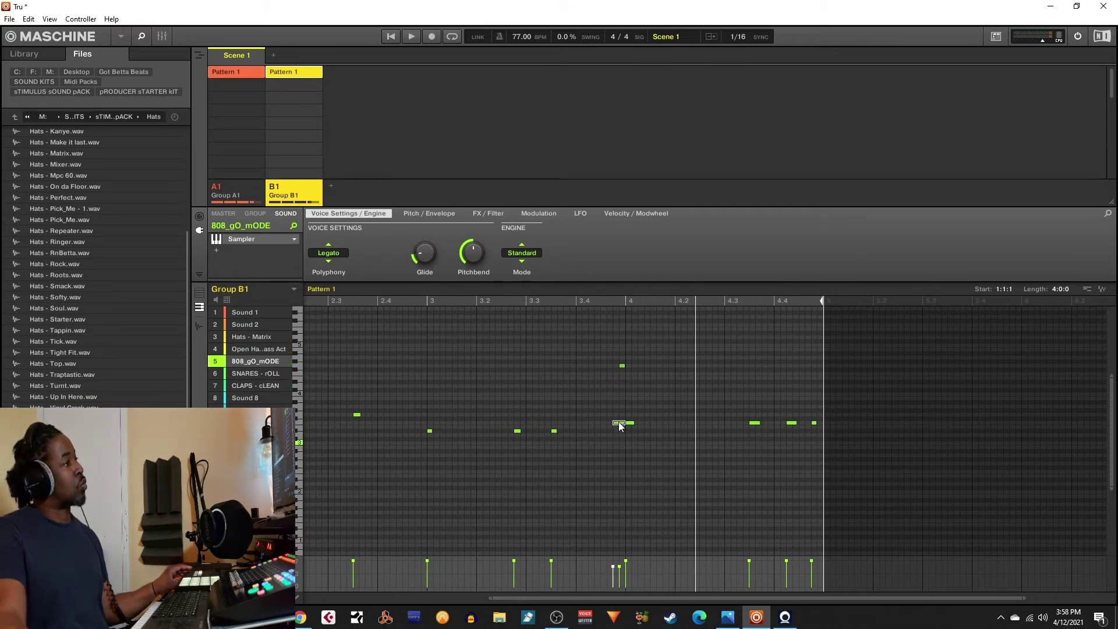
pyautogui.click(532, 305)
pyautogui.press('space')
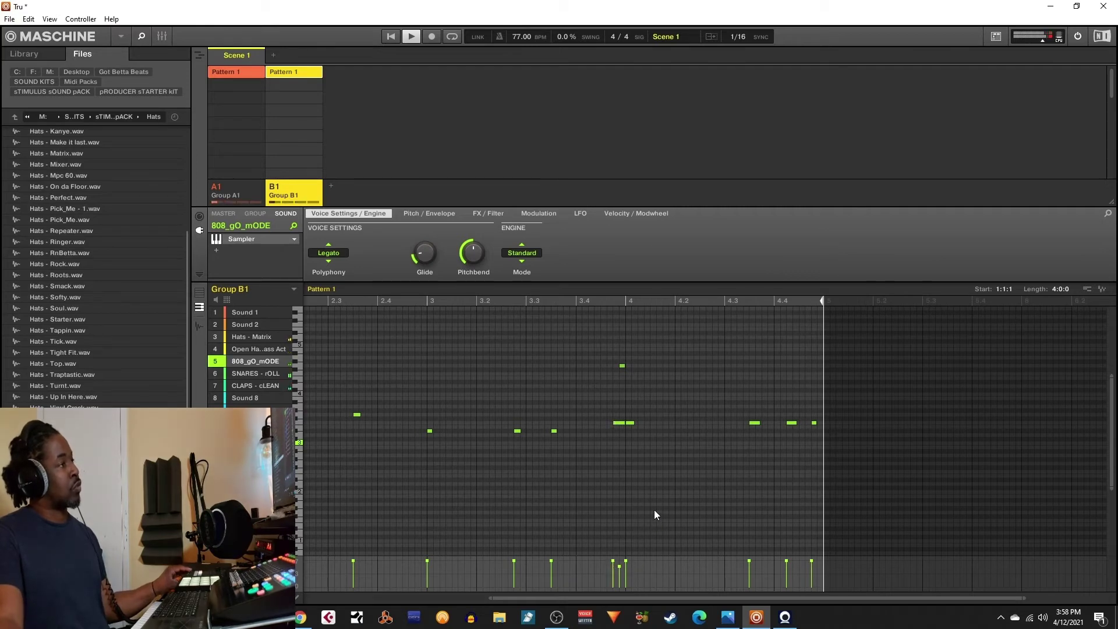
# - Mute Group A1 and adjust the sampler Glide of 808_gO_mODE during playback, trying 0.19 s before lowering it
pyautogui.rightClick(225, 195)
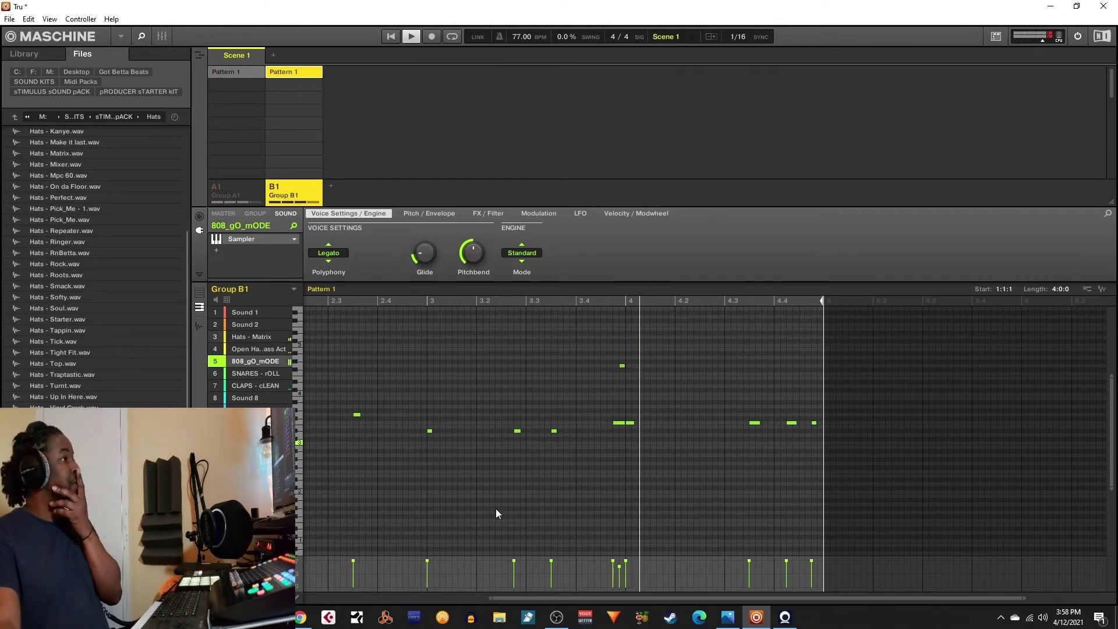
pyautogui.moveTo(425, 252); pyautogui.dragTo(424, 237)
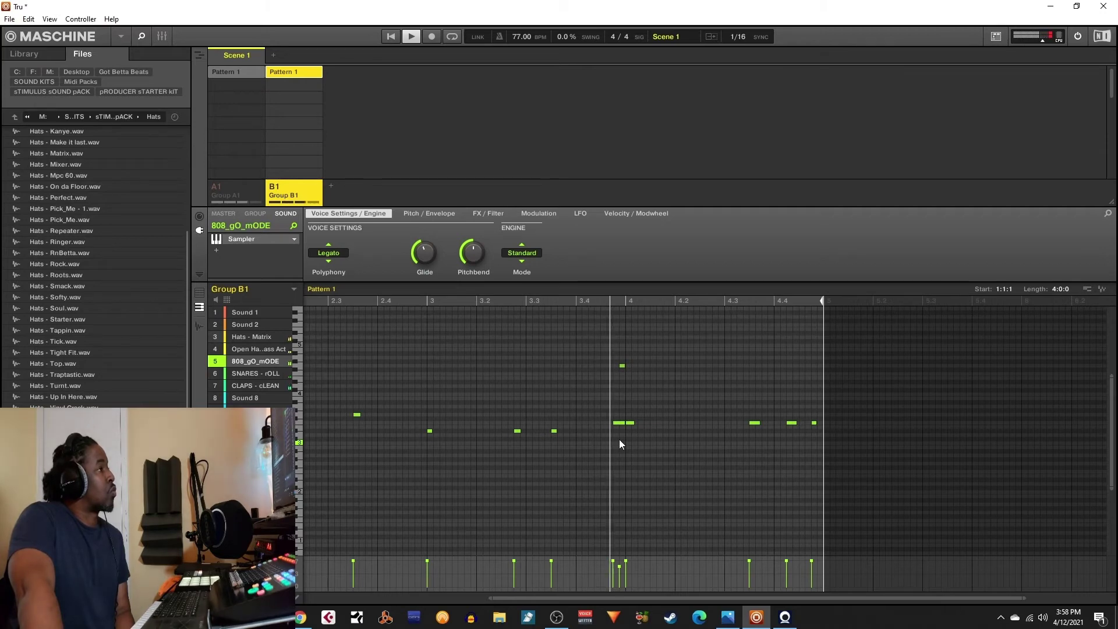
pyautogui.moveTo(424, 252)
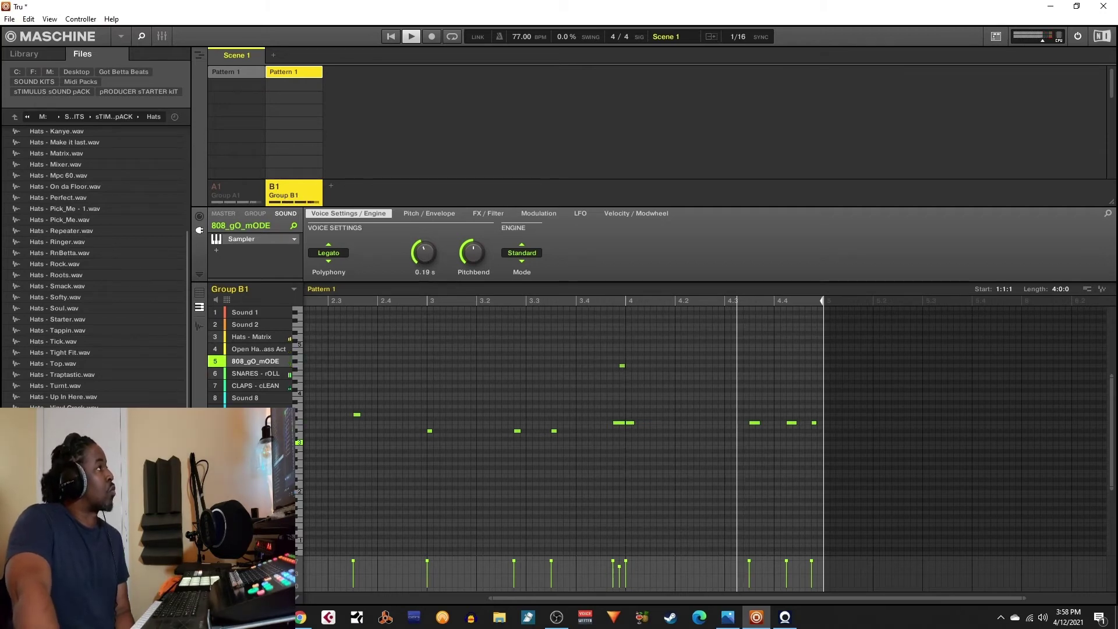
pyautogui.moveTo(424, 252); pyautogui.dragTo(424, 265)
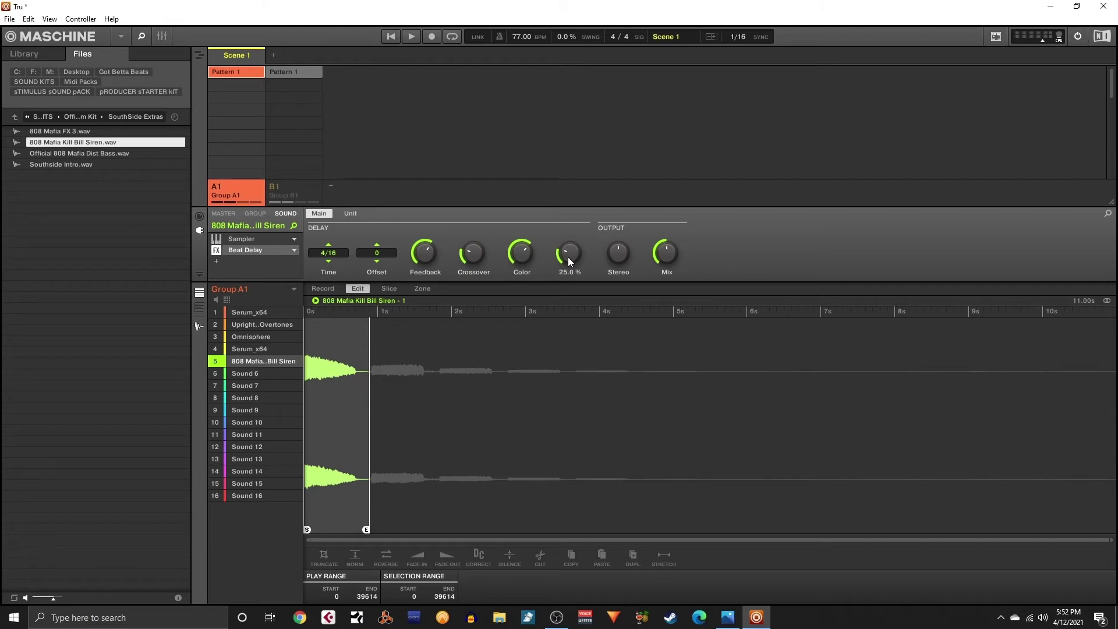
# - Unmute Group B1 and record 808 Mafia Kill Bill Siren hits at bars 1 and 3 of Group A1's pattern
pyautogui.hotkey('ctrl', 'r')
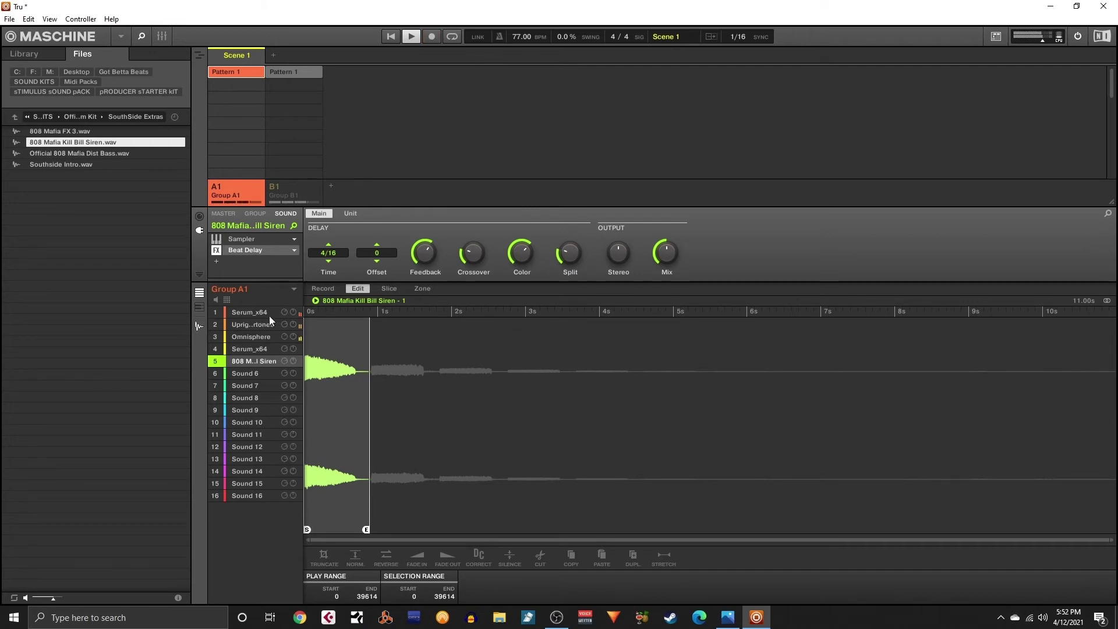
pyautogui.rightClick(275, 187)
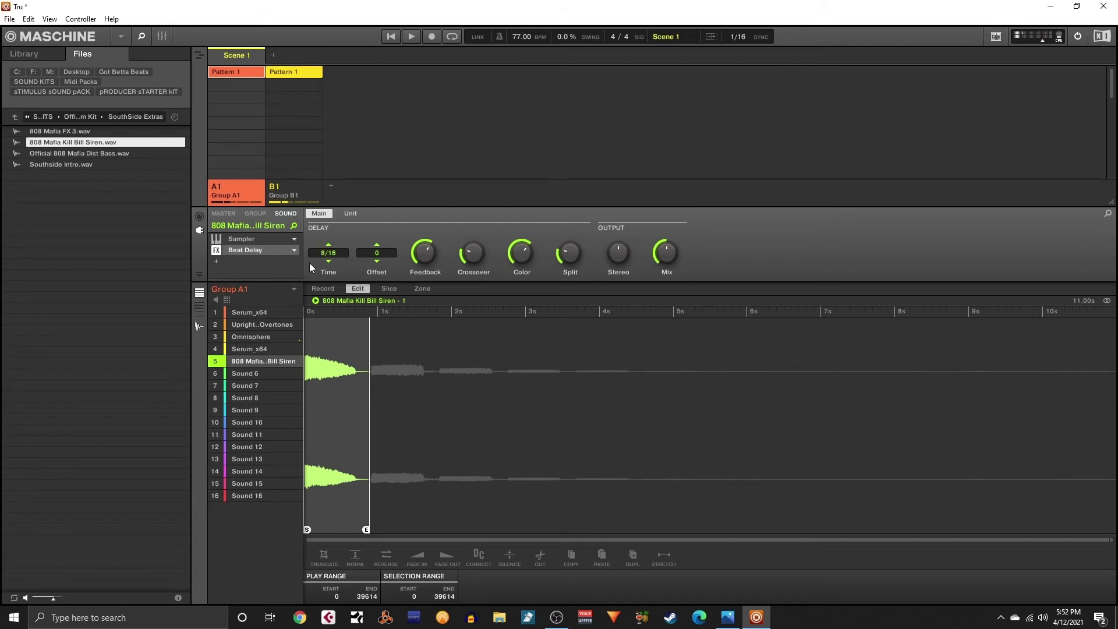
pyautogui.press('space')
pyautogui.hotkey('ctrl', 'r')
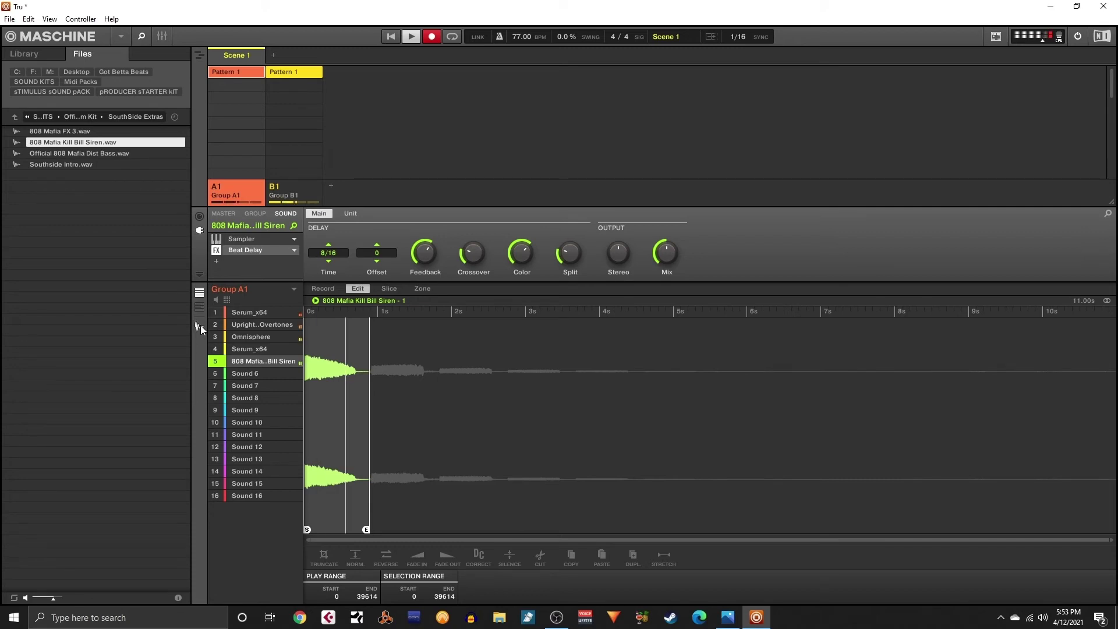
pyautogui.click(201, 329)
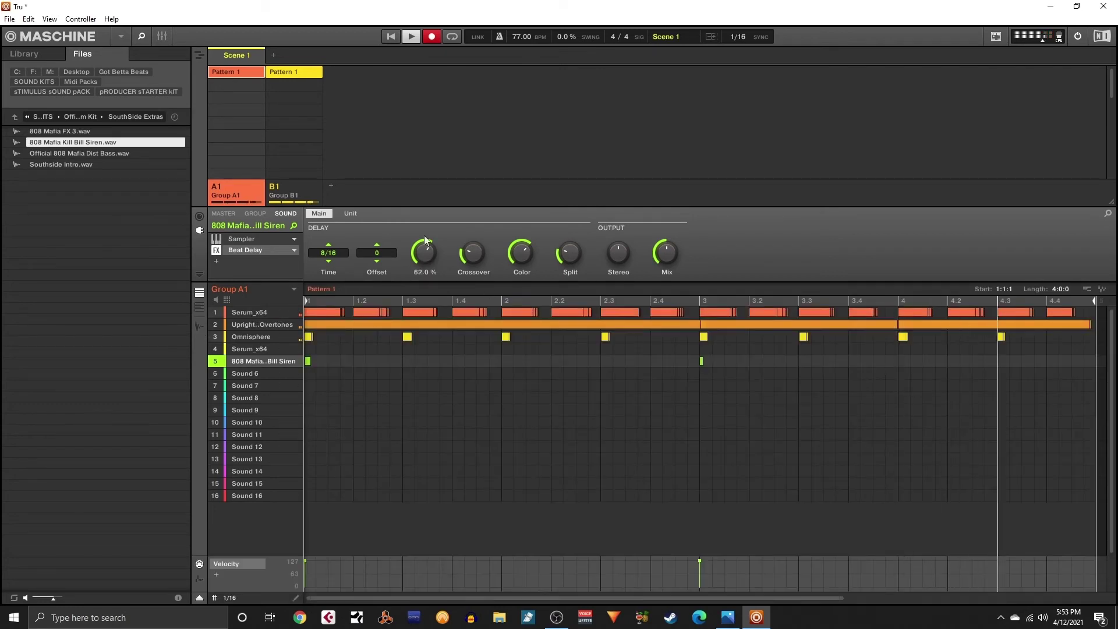
pyautogui.click(434, 35)
# - Raise the feedback and mix of the siren's Beat Delay and set its time to 4/16
pyautogui.moveTo(424, 250)
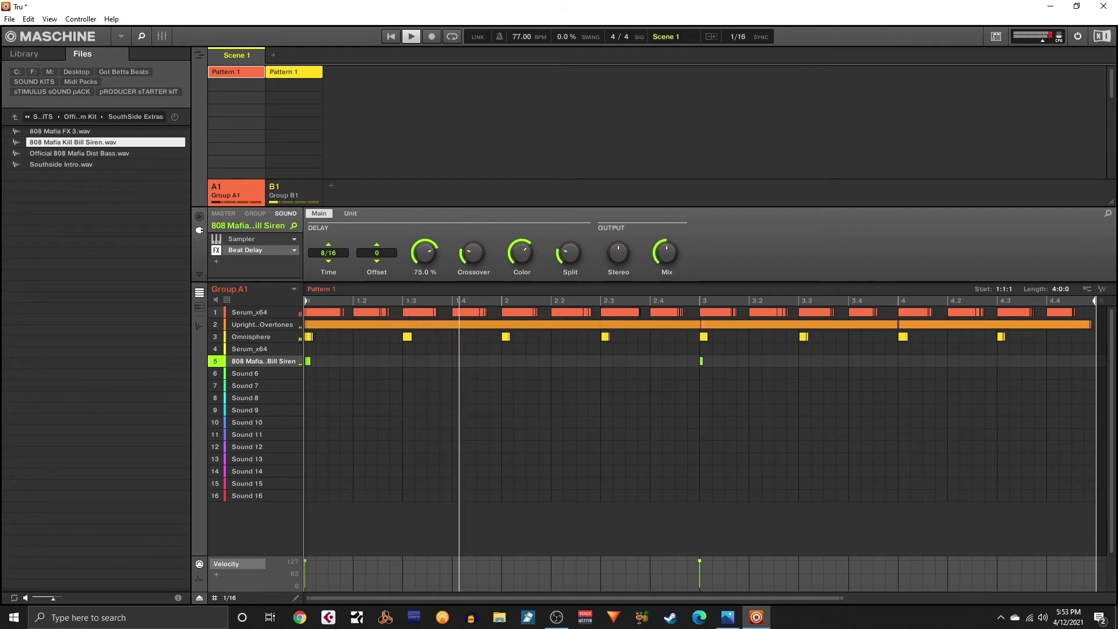
pyautogui.moveTo(664, 257)
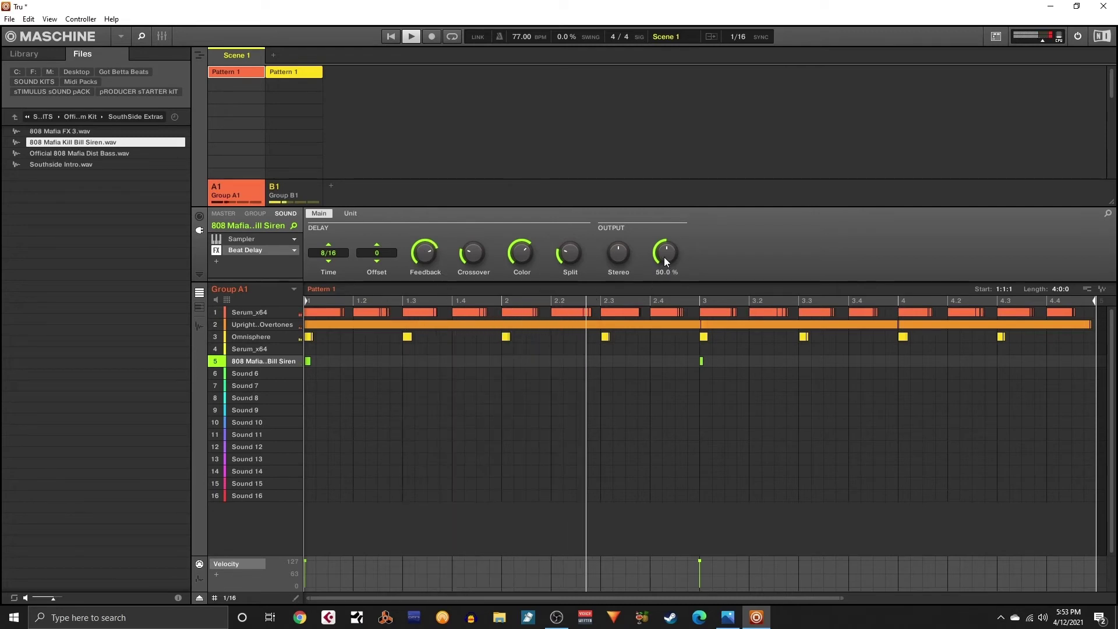
pyautogui.click(199, 326)
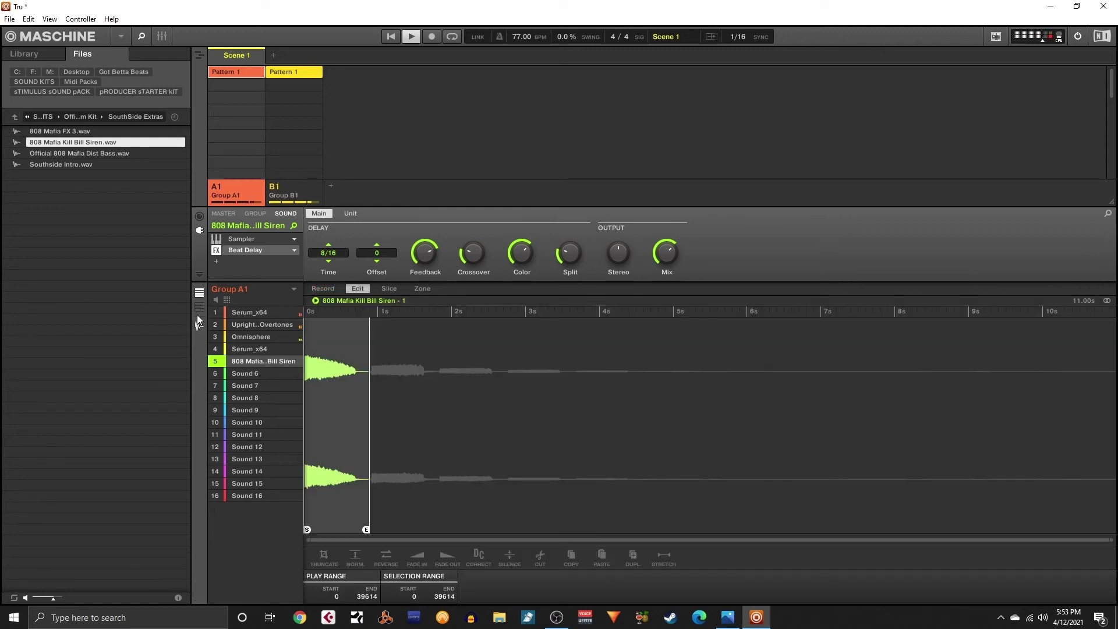
pyautogui.click(199, 293)
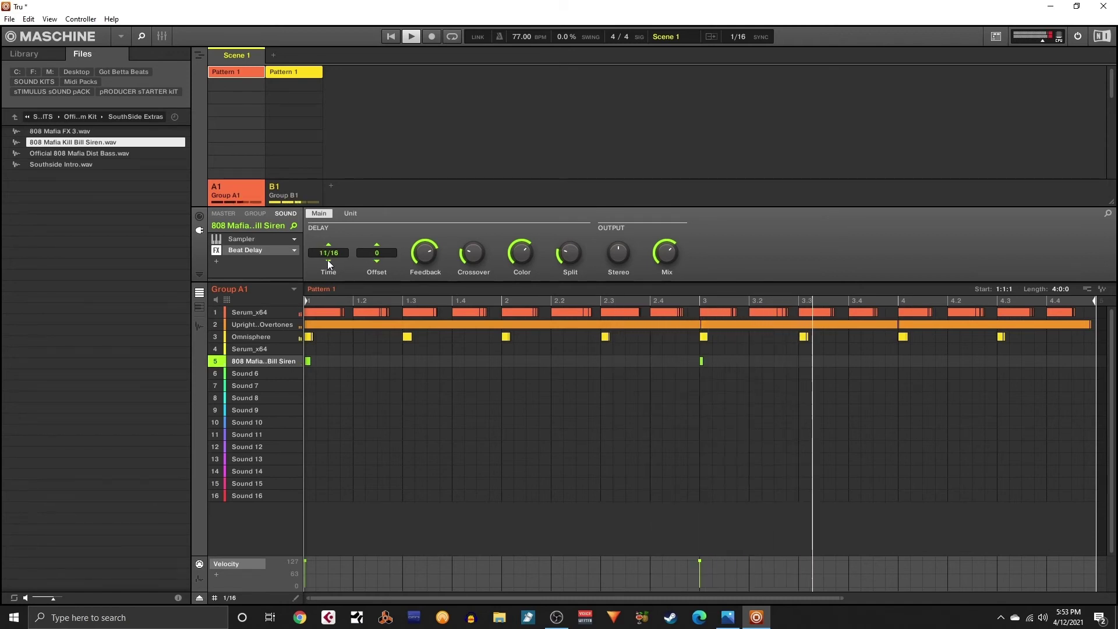
pyautogui.scroll(-1, 331, 249)
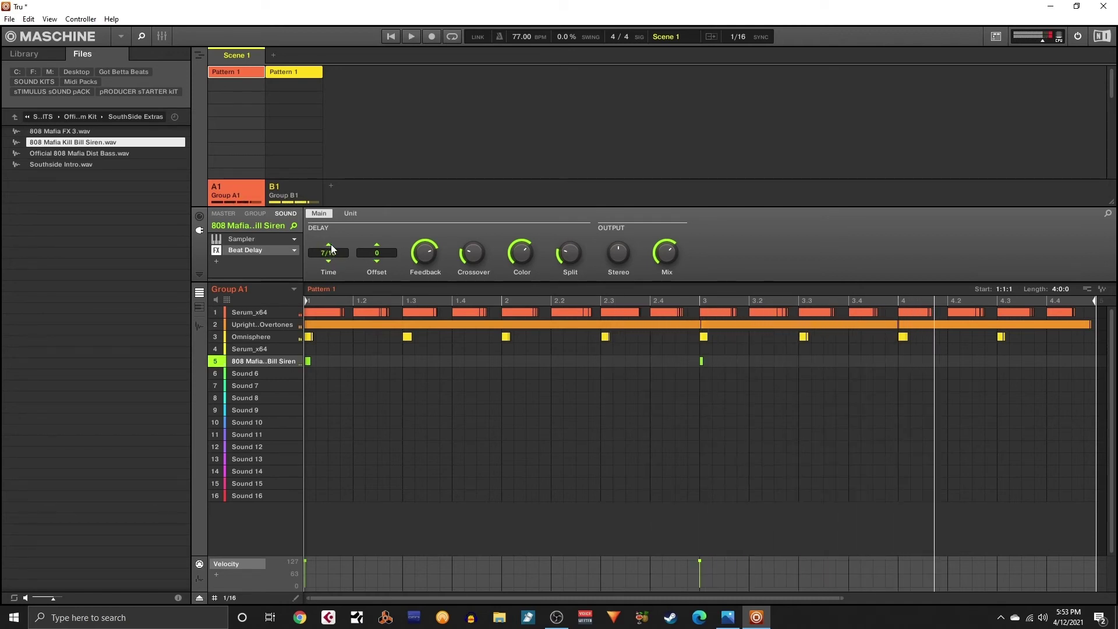
pyautogui.press('space')
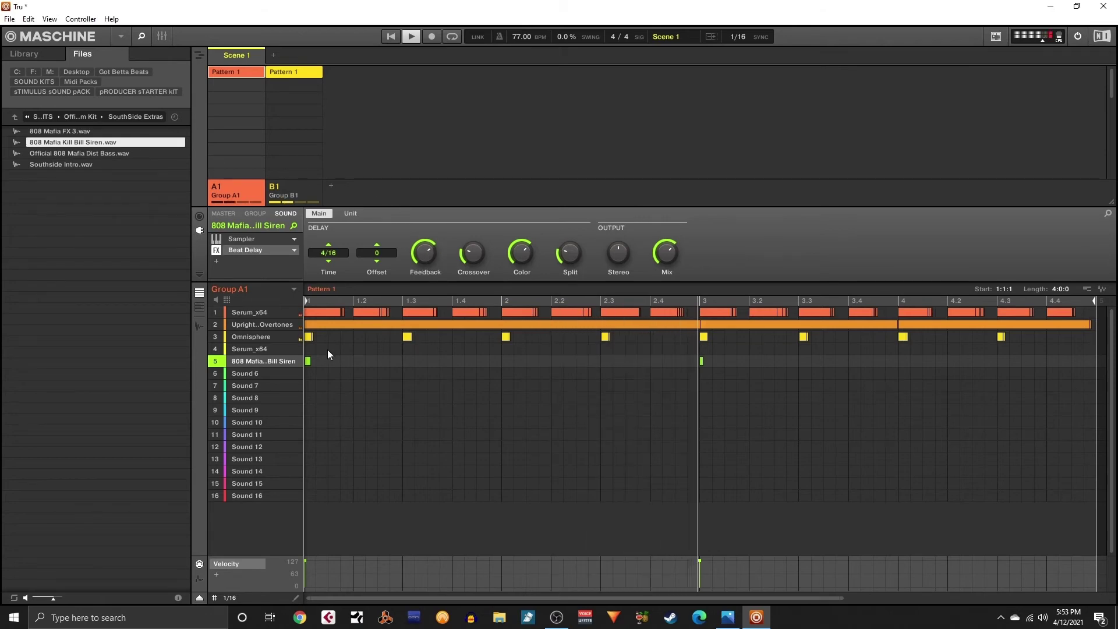
# - Open Serum on sound 4 of Group A1 and audition lead presets, including LD Dubrill [JD] and LD D_Lead 1 [DU]
pyautogui.click(255, 350)
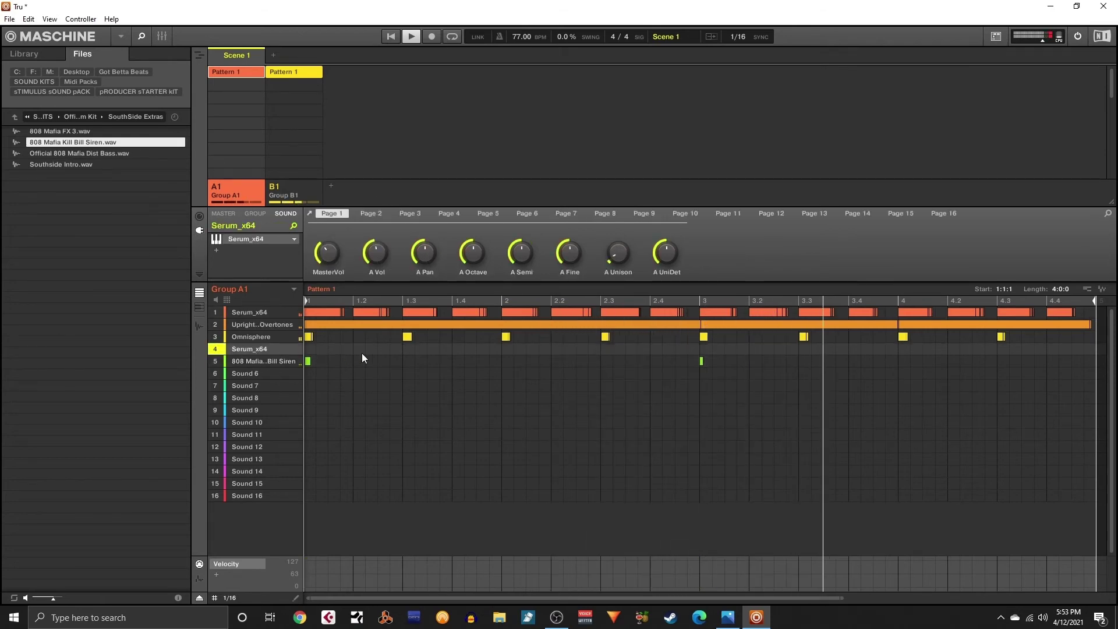
pyautogui.click(246, 239)
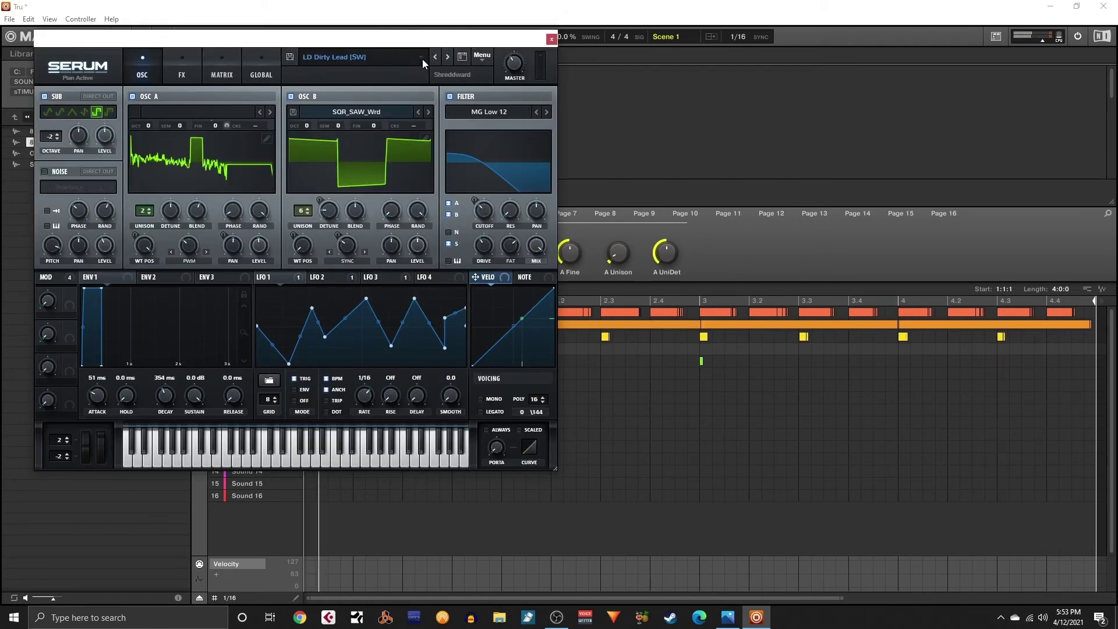
pyautogui.click(449, 56)
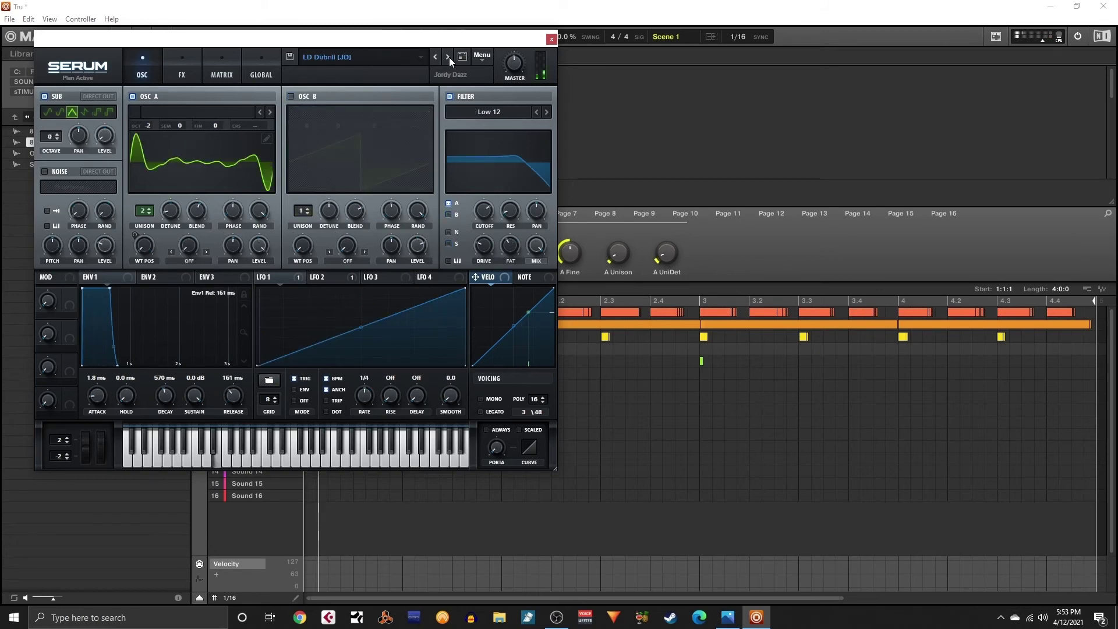
pyautogui.click(409, 59)
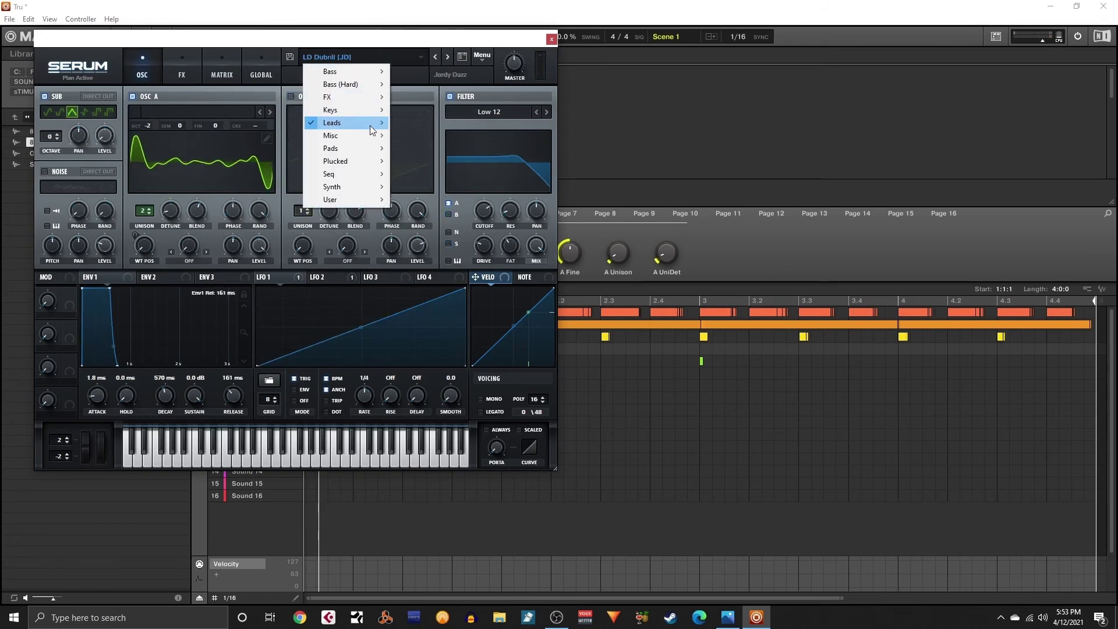
pyautogui.moveTo(370, 126)
pyautogui.click(444, 46)
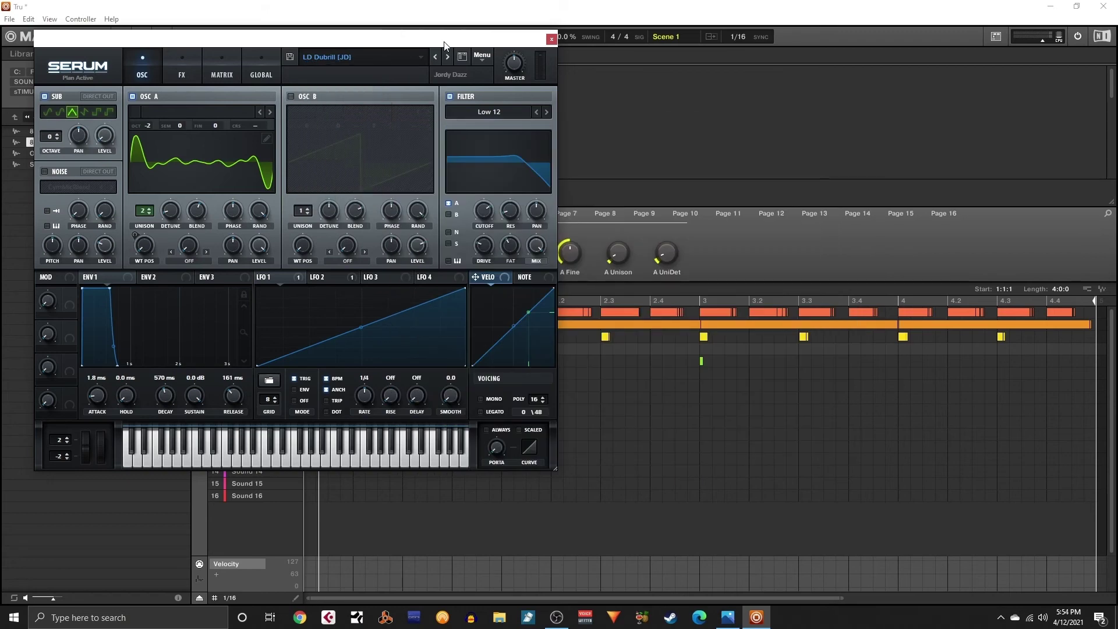
pyautogui.click(448, 57)
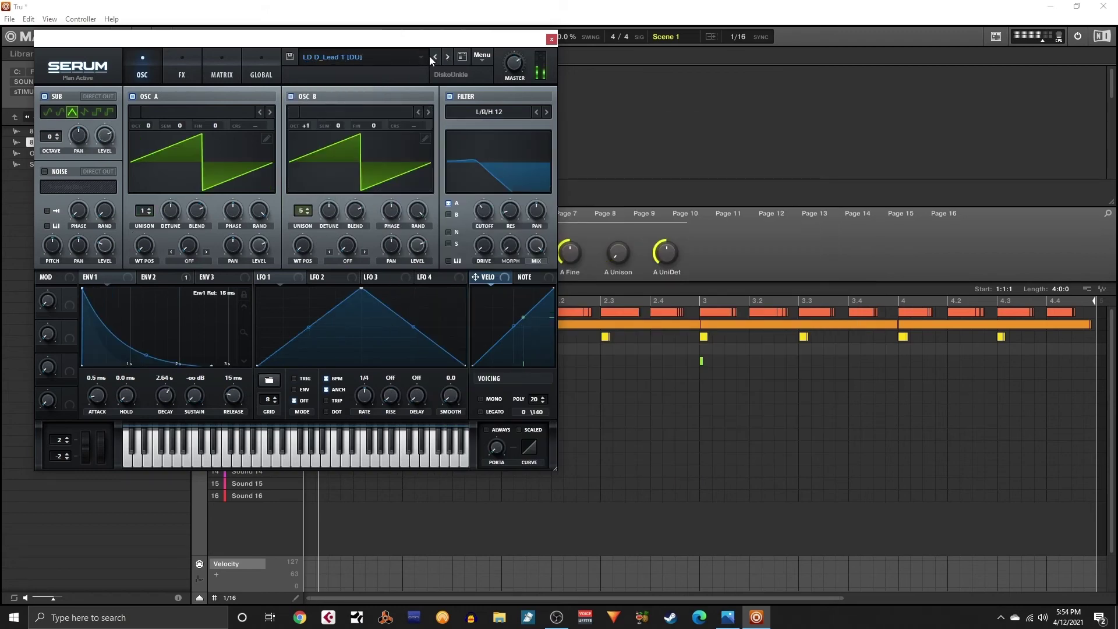
# - Audition Serum's Plucked presets from AHEE - PLK - Power Piano onward, load PL - Dream Killer and close the Serum window
pyautogui.click(417, 65)
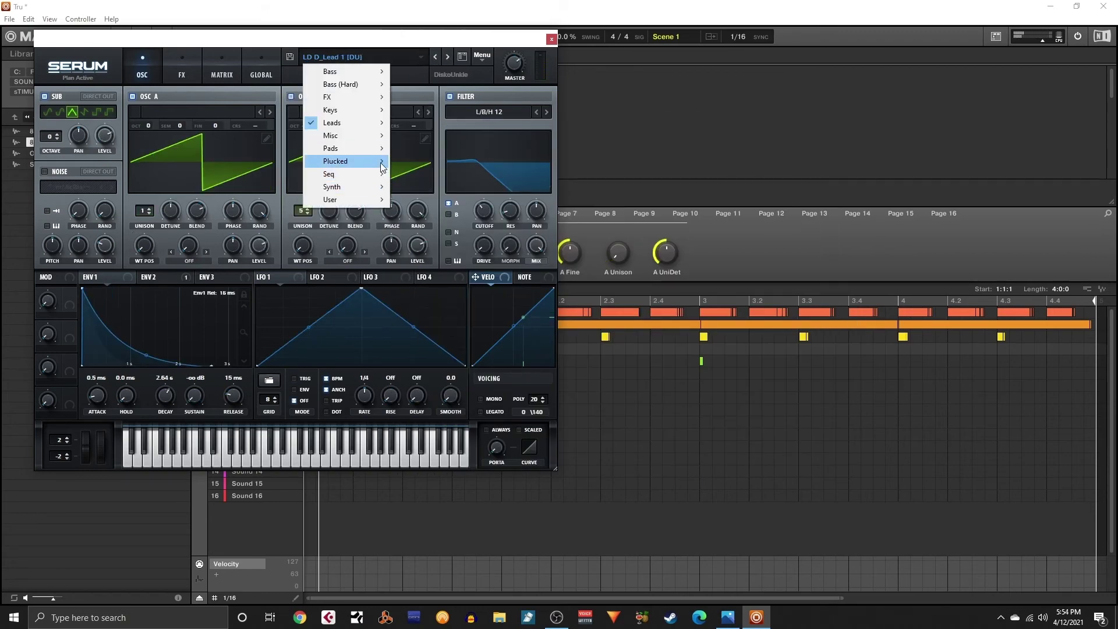
pyautogui.moveTo(367, 161)
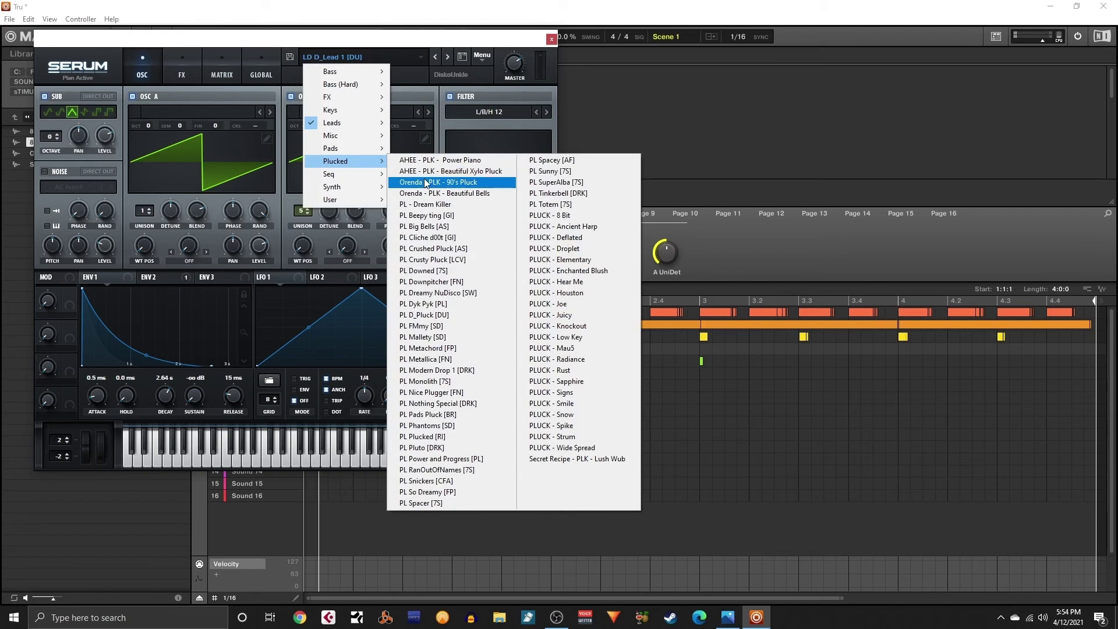
pyautogui.click(457, 161)
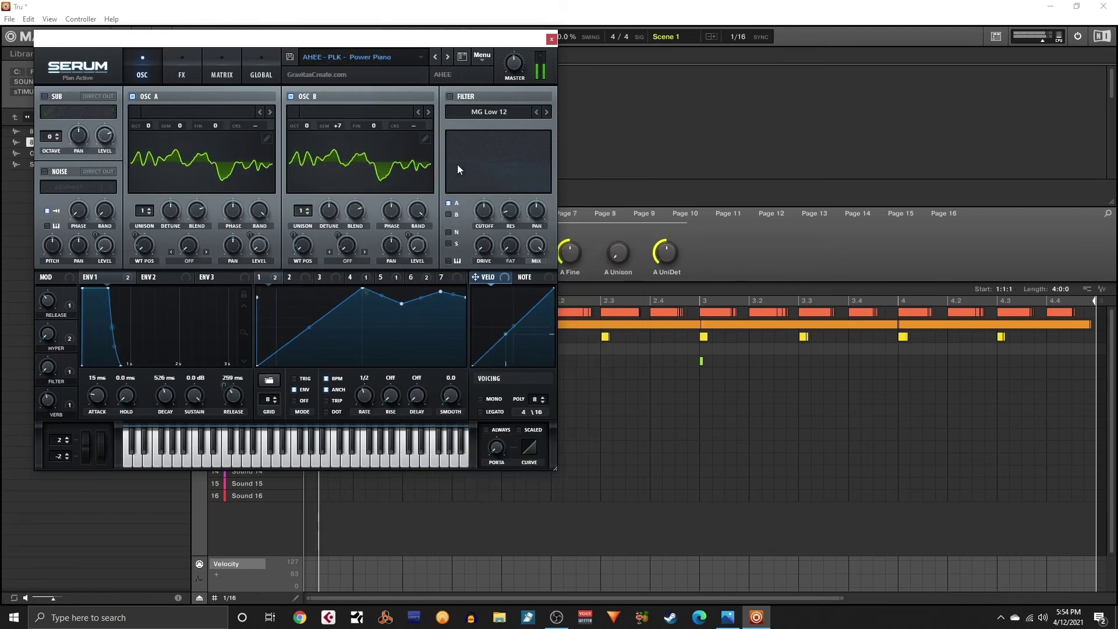
pyautogui.click(450, 57)
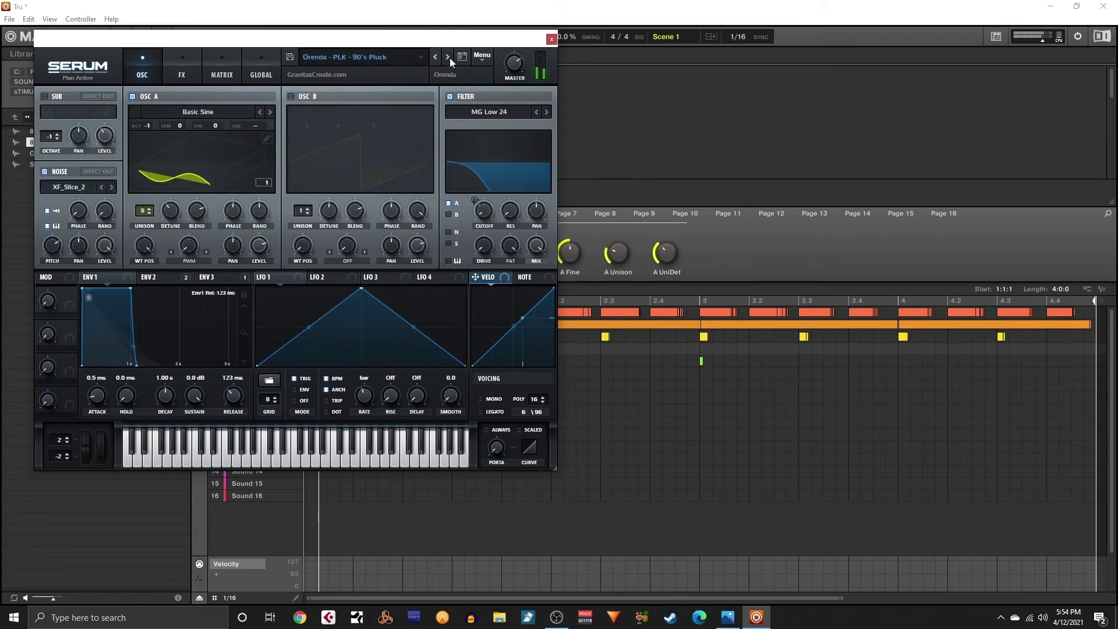
pyautogui.click(450, 58)
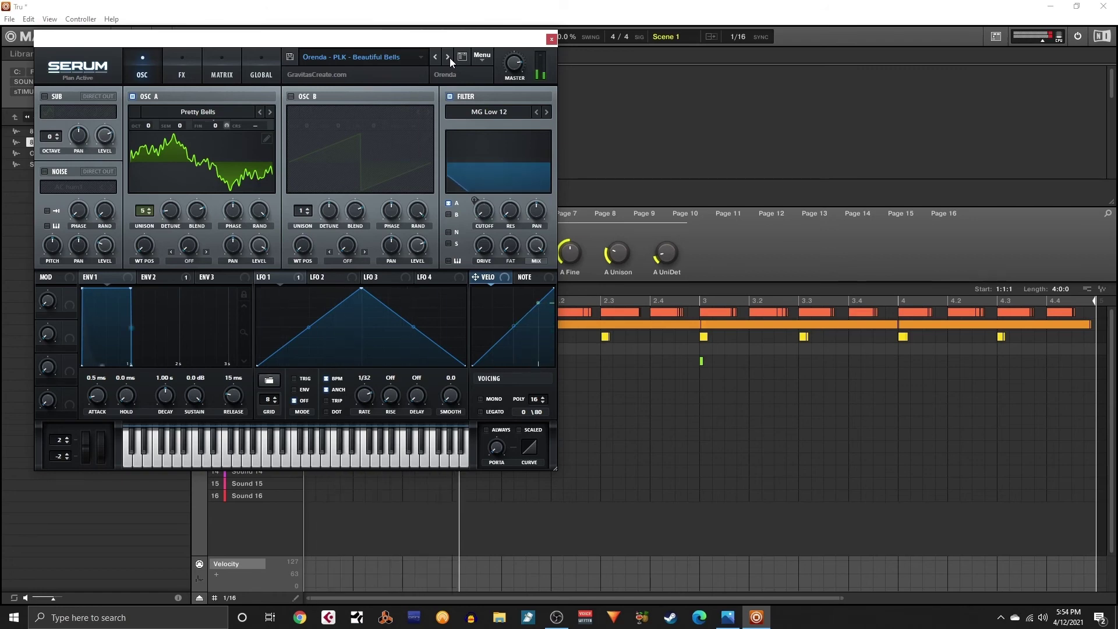
pyautogui.click(448, 58)
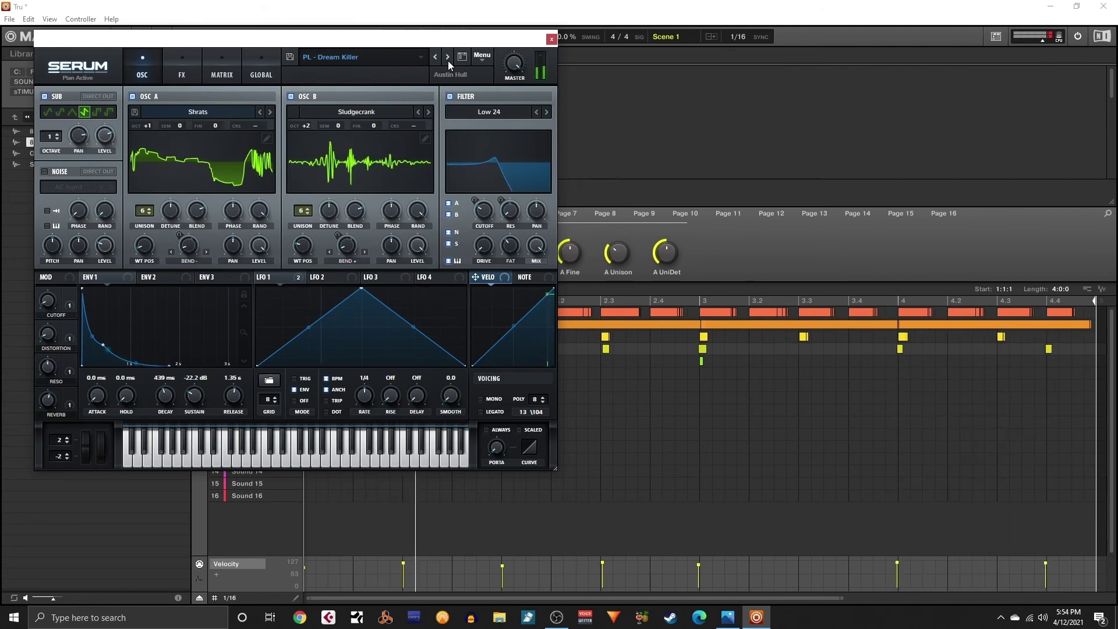
pyautogui.click(551, 39)
# - Raise sound 4's Serum pluck note at bar 3 by two semitones in the piano roll and play the pattern back
pyautogui.moveTo(263, 354)
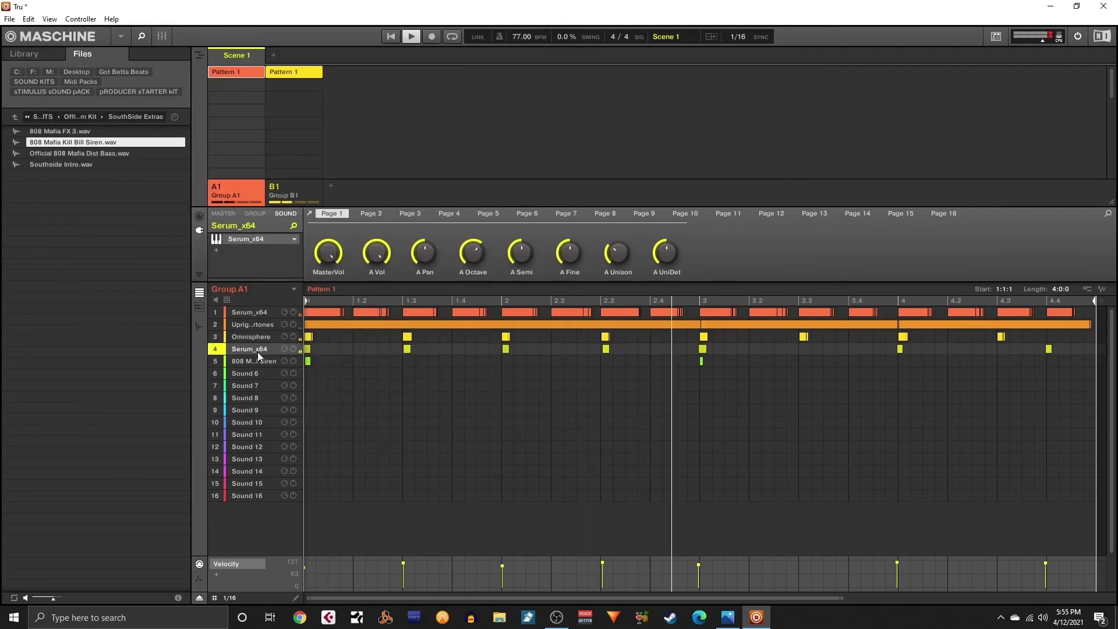
pyautogui.click(199, 307)
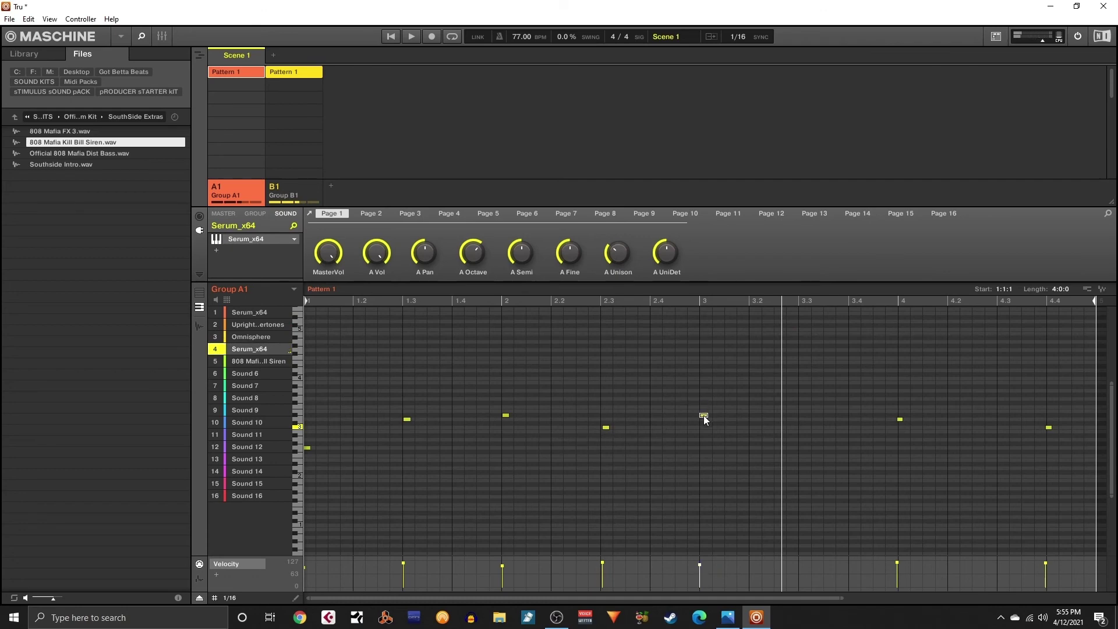
pyautogui.press('space')
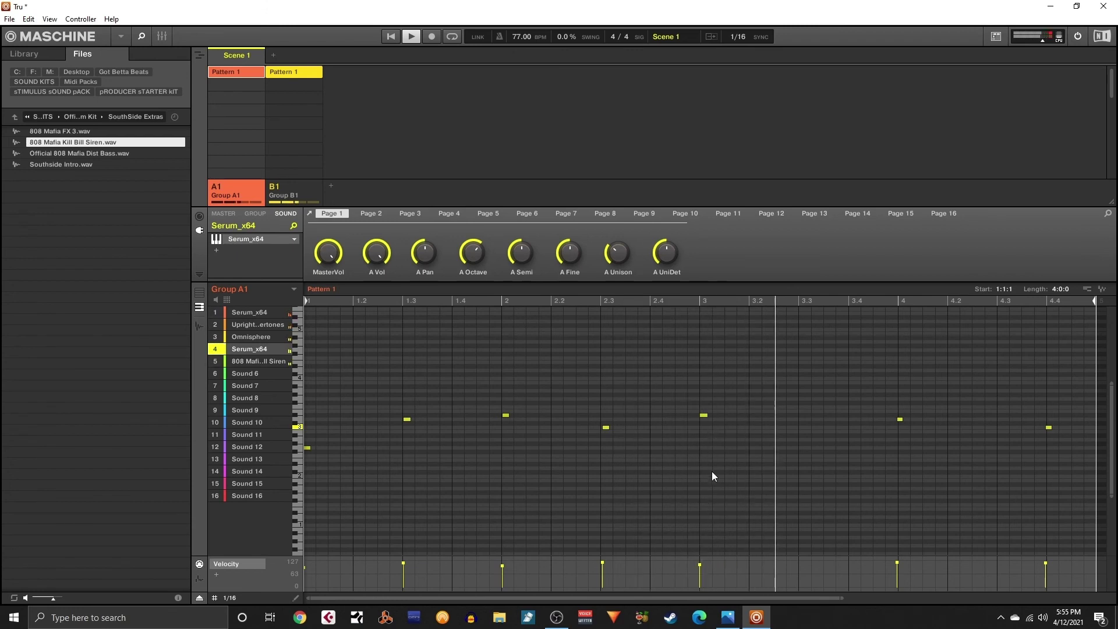
pyautogui.press('space')
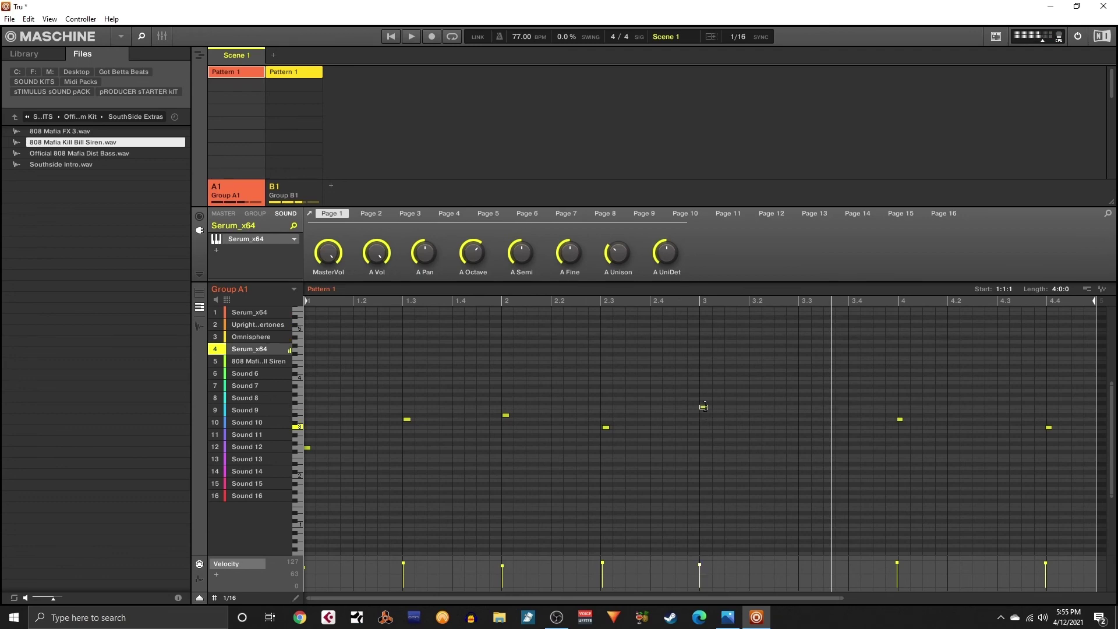
pyautogui.press('space')
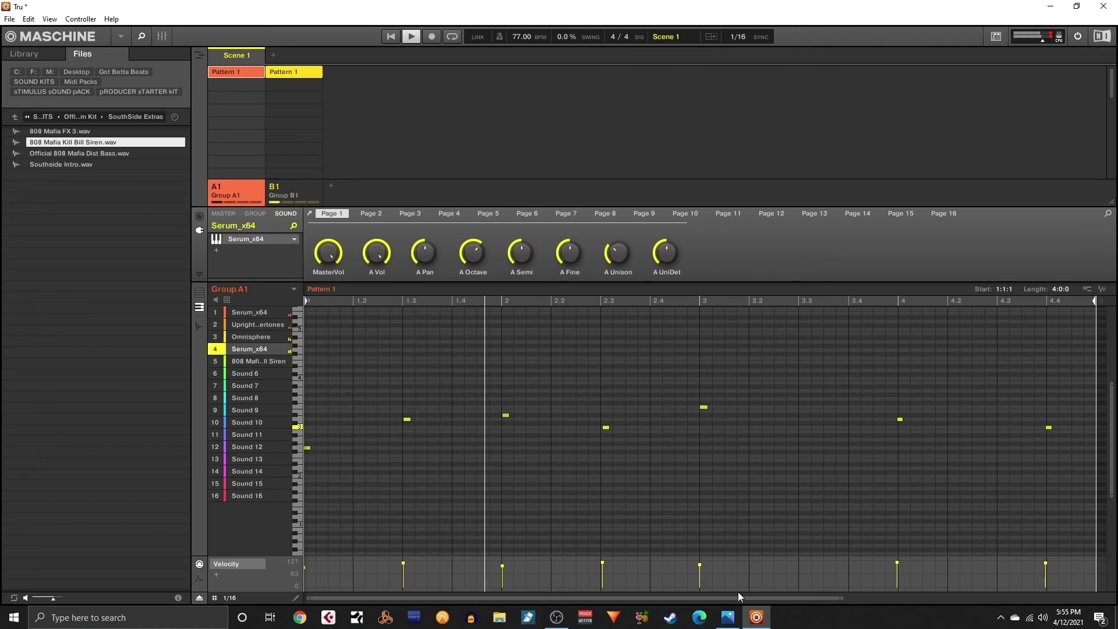
pyautogui.moveTo(843, 598); pyautogui.dragTo(972, 611)
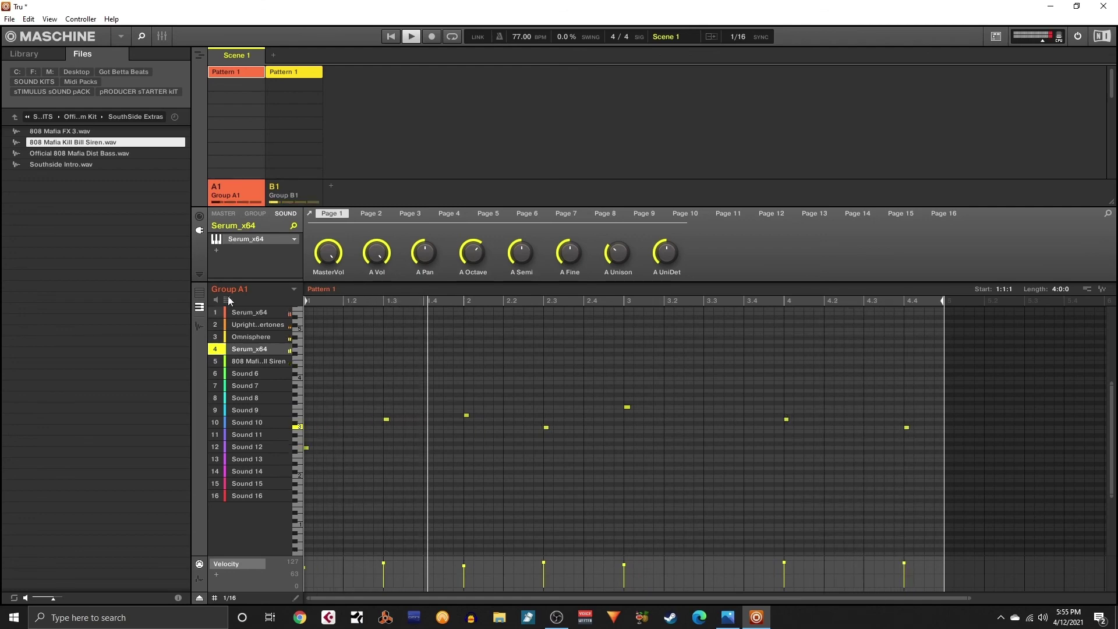
# - Save the project, select the empty sound 6 in Group A1 and save again
pyautogui.click(9, 19)
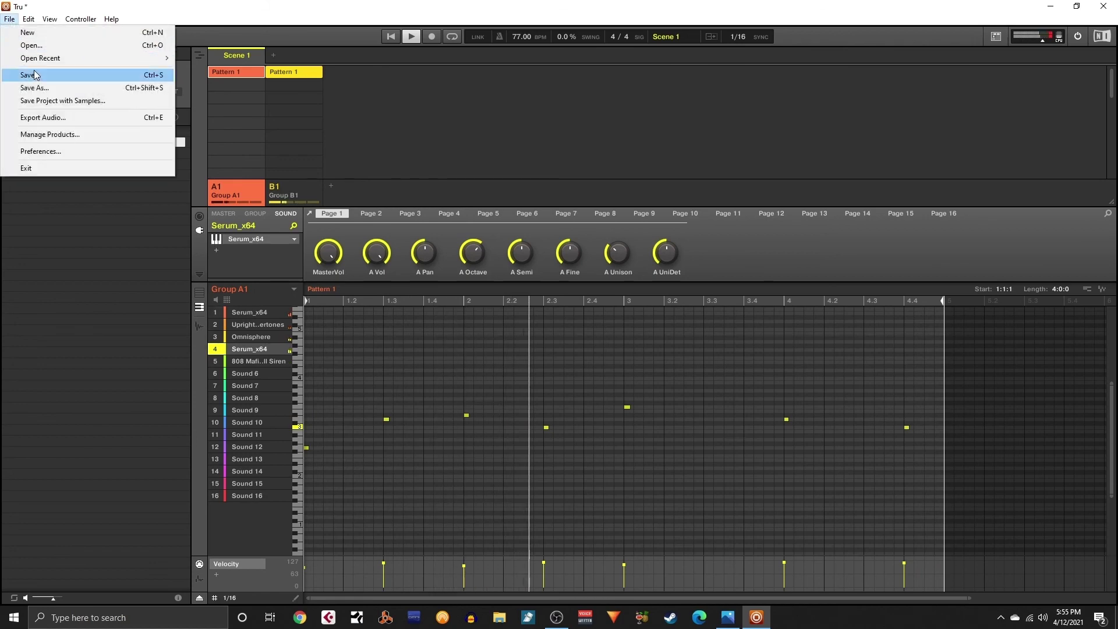
pyautogui.click(26, 75)
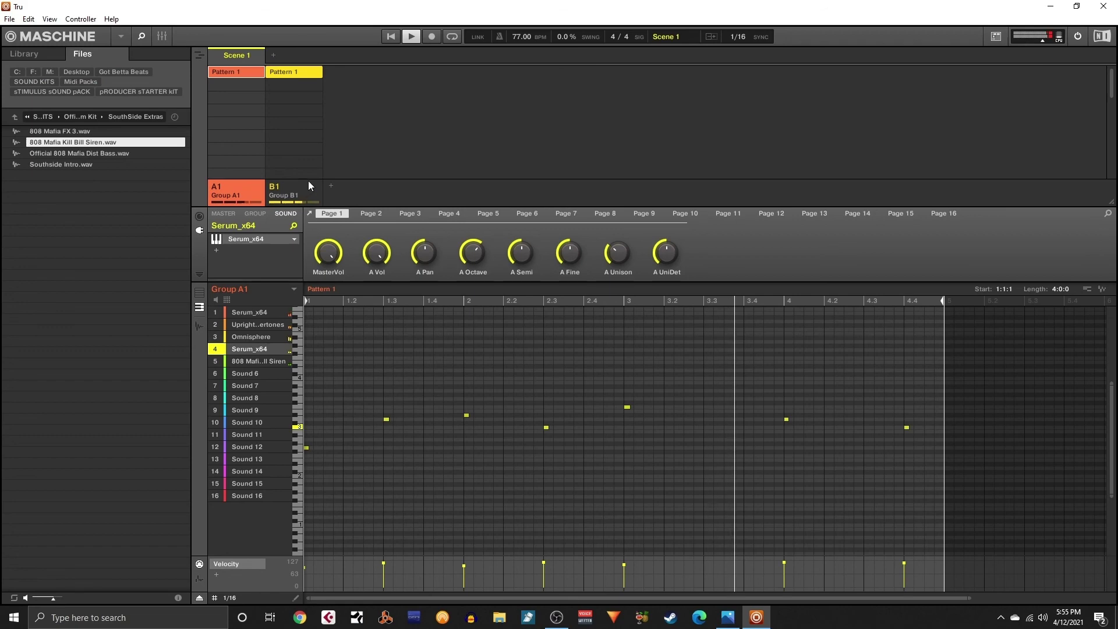
pyautogui.click(251, 373)
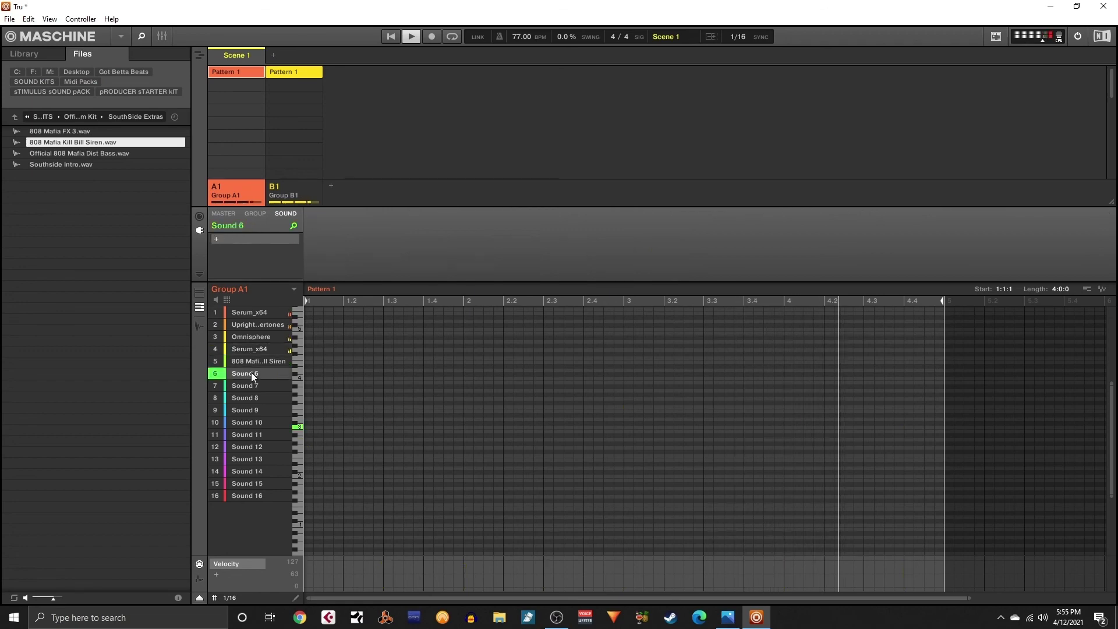
pyautogui.click(9, 18)
pyautogui.click(23, 75)
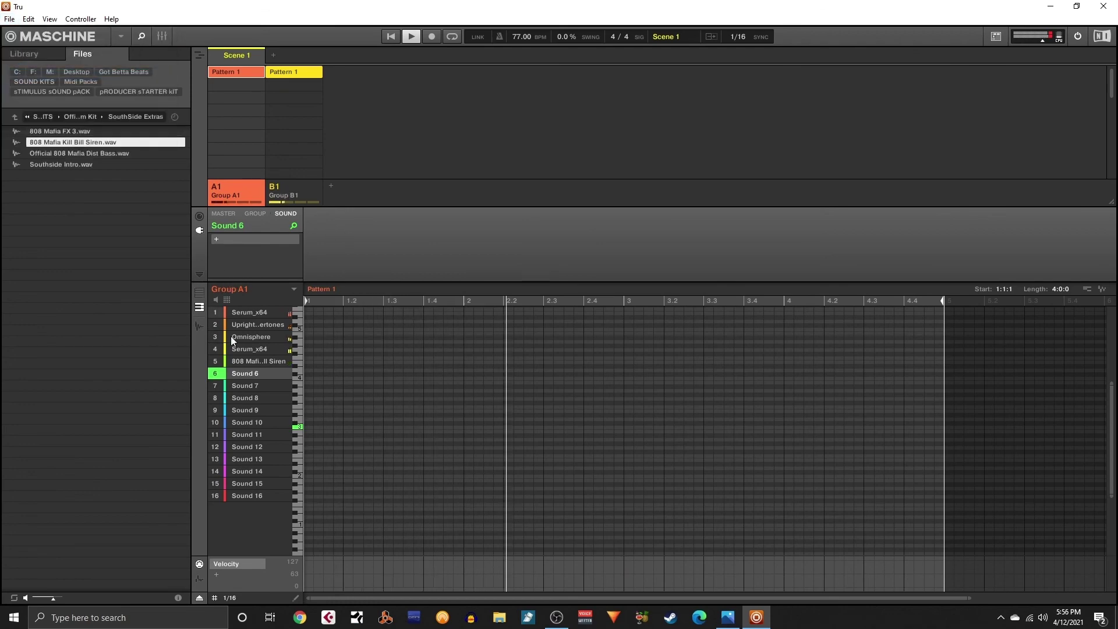
# - Delete the 808 Mafia Kill Bill Siren hit at bar 3 in Group A1's pattern overview and restart playback
pyautogui.click(198, 292)
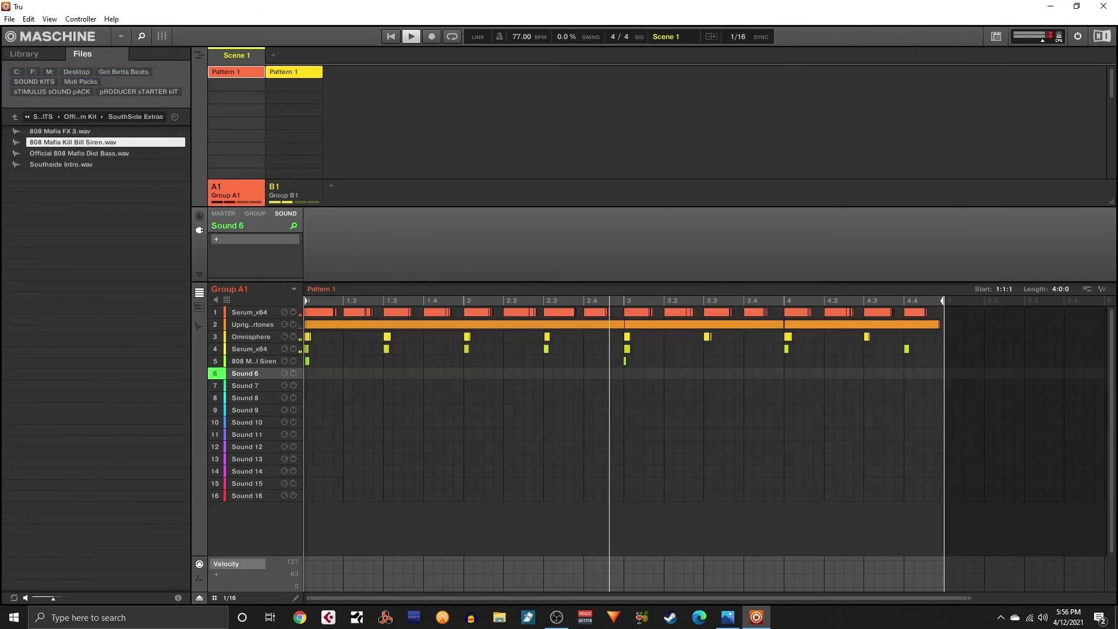
pyautogui.click(627, 348)
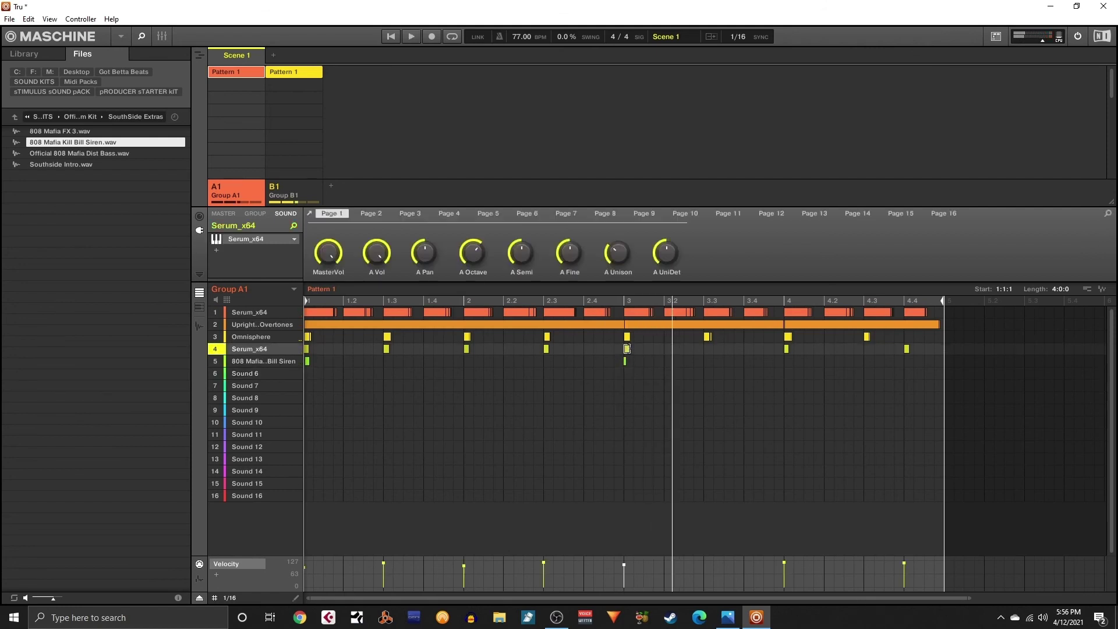
pyautogui.click(624, 361)
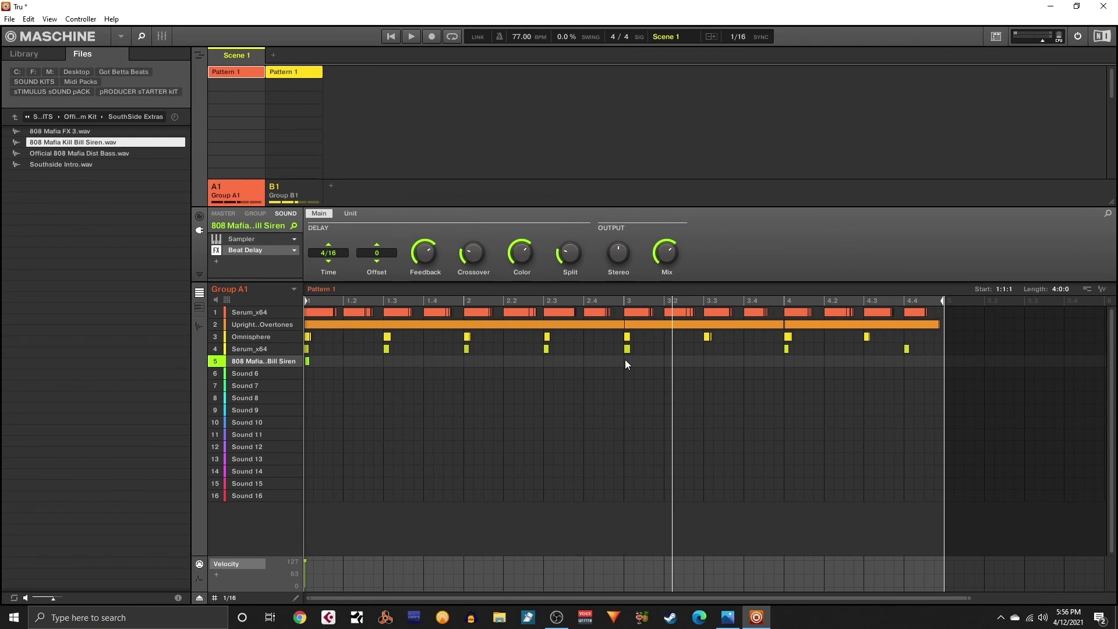
pyautogui.press('space')
pyautogui.click(408, 410)
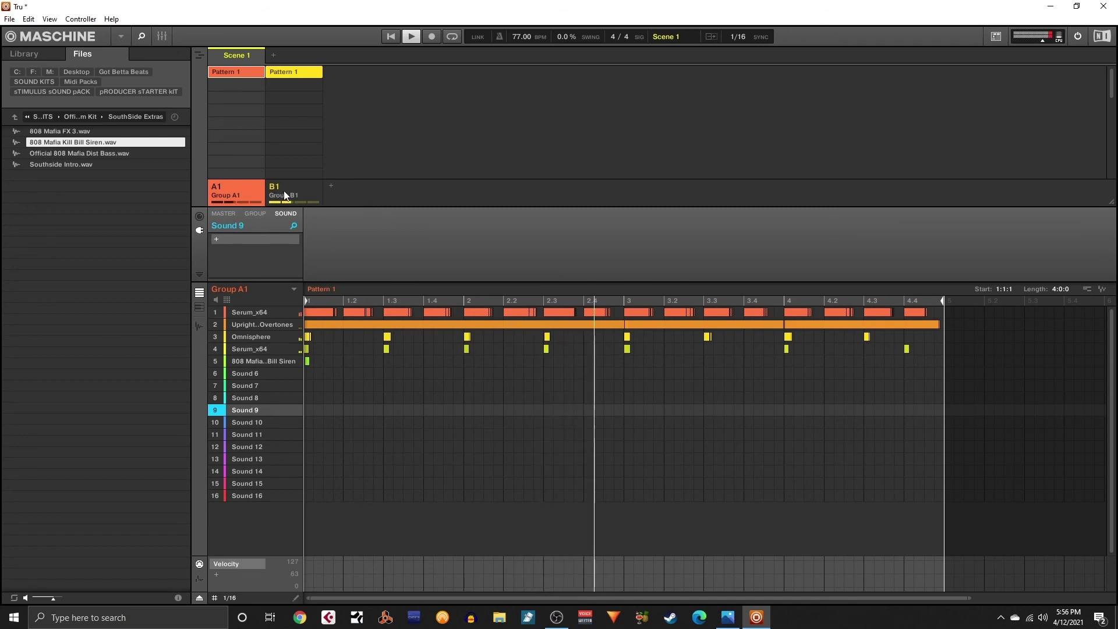
# - Select sound 6 and clear the library's Upright Piano filter so it browses All Instruments
pyautogui.click(248, 375)
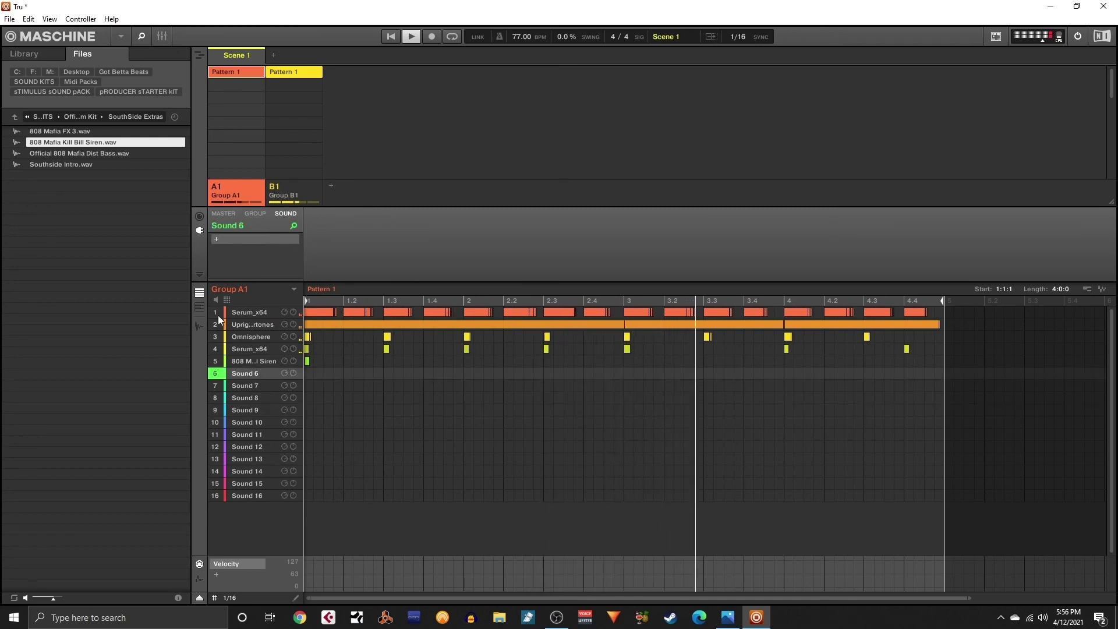
pyautogui.click(24, 55)
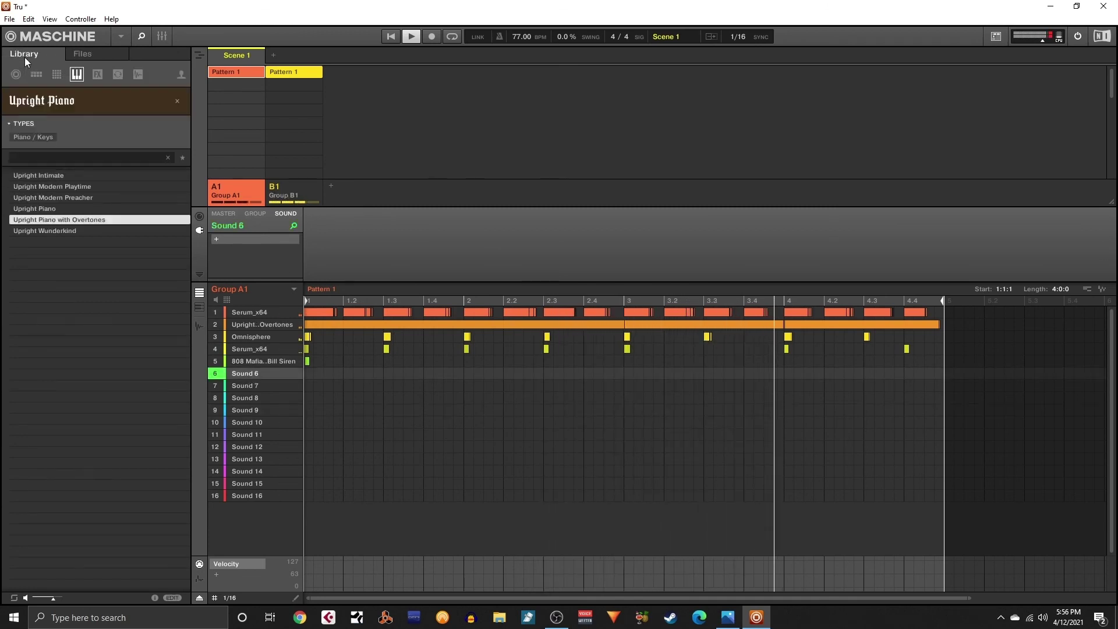
pyautogui.click(103, 105)
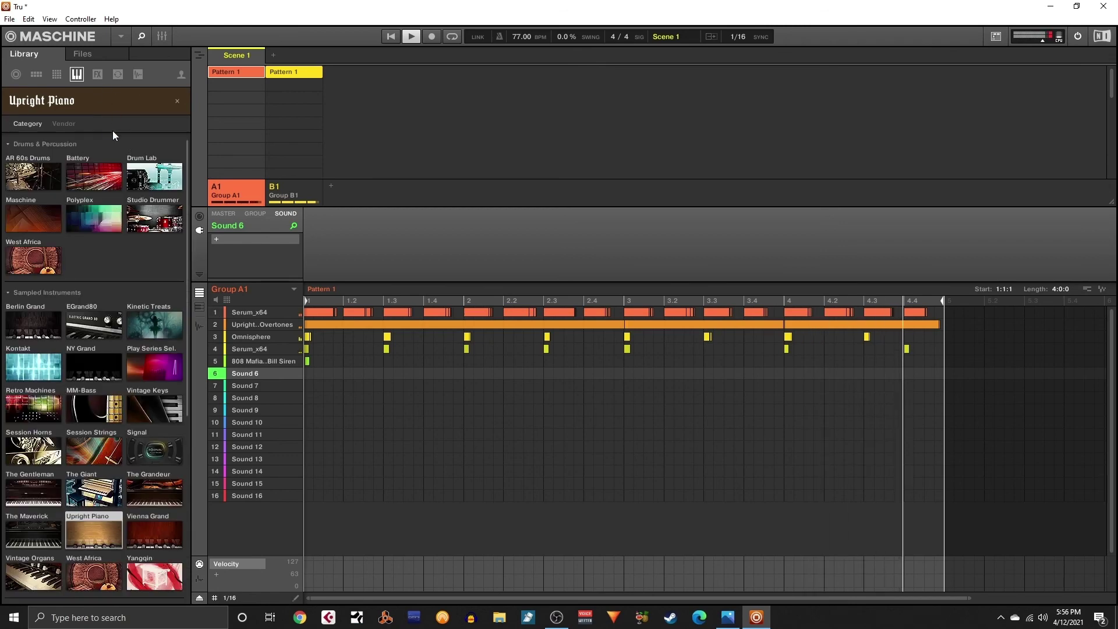
pyautogui.click(170, 104)
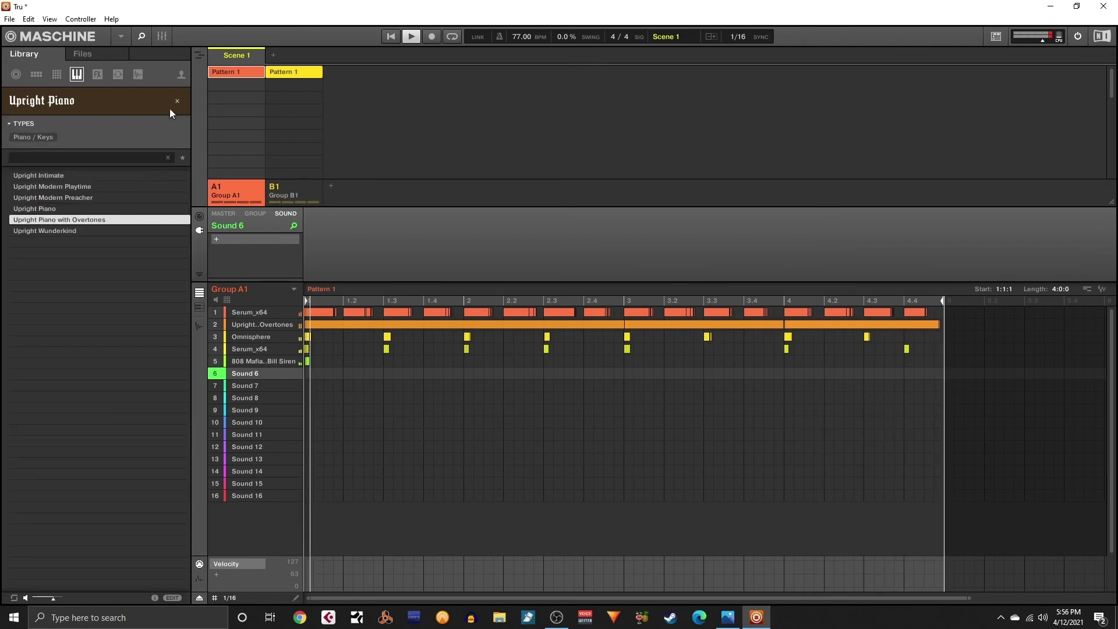
pyautogui.click(81, 110)
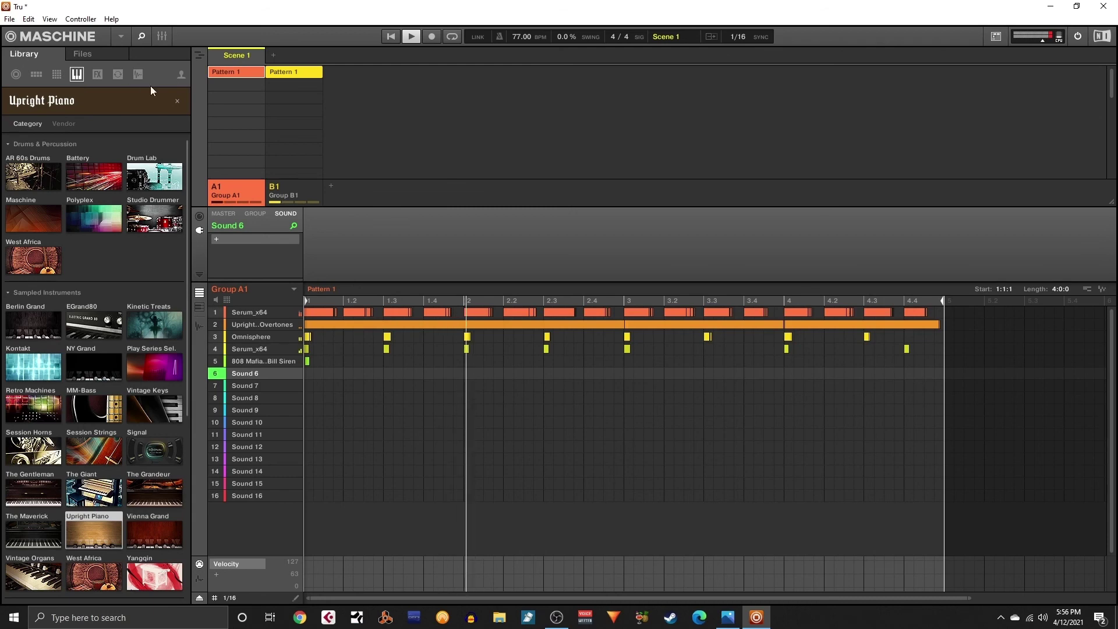
pyautogui.click(172, 103)
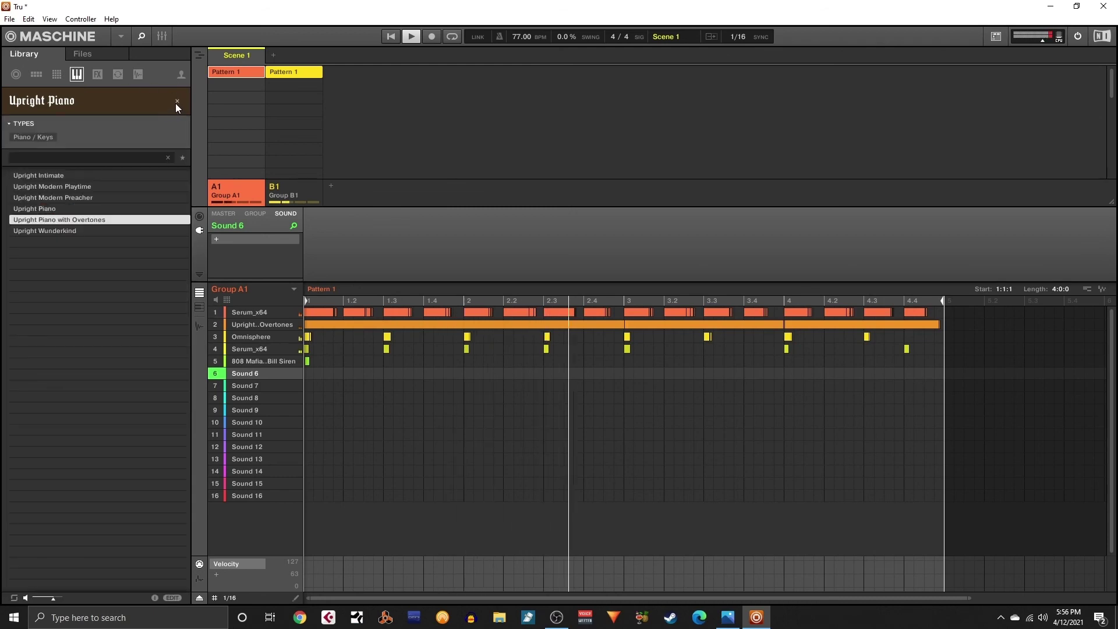
pyautogui.click(176, 103)
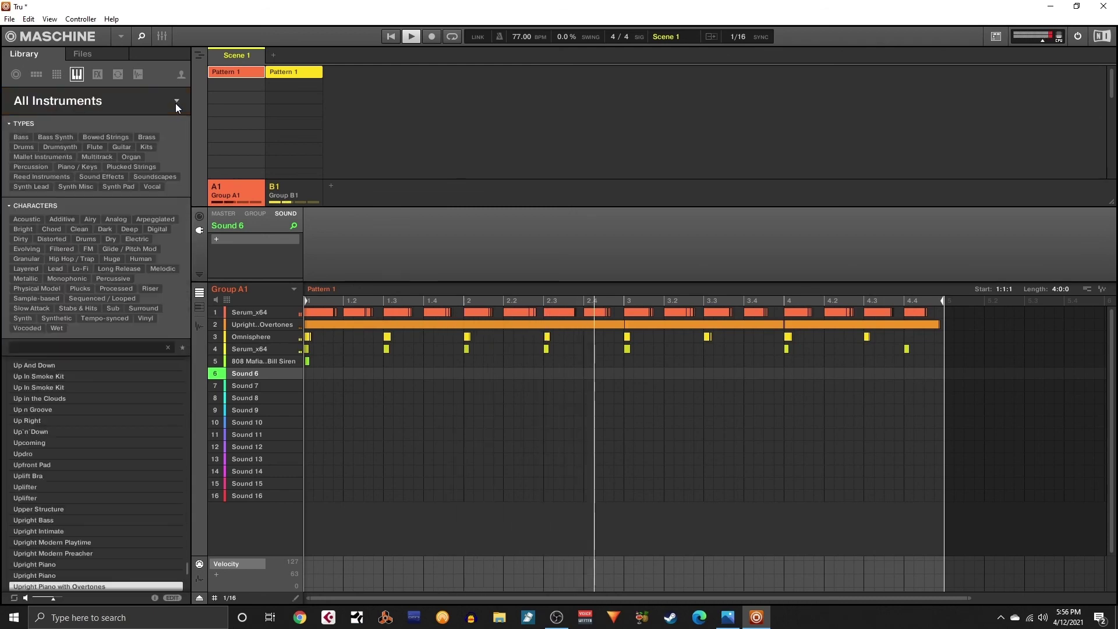
# - Filter the instrument library by the Organ type and pick the Basic Gospel 2 preset for sound 6
pyautogui.click(137, 155)
pyautogui.scroll(-2, 53, 535)
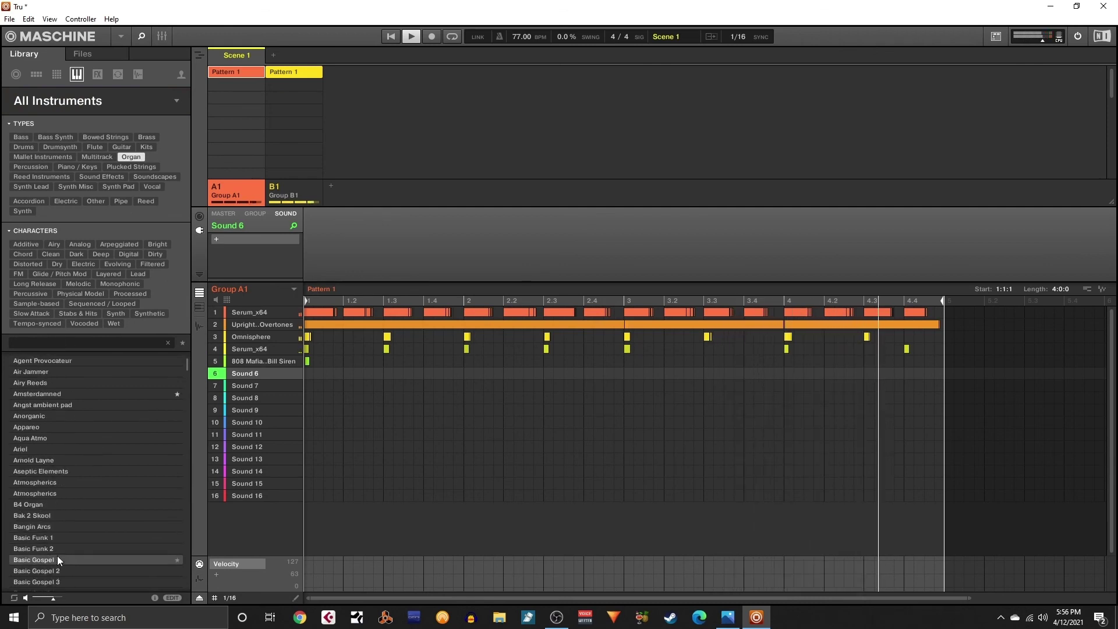
pyautogui.click(59, 570)
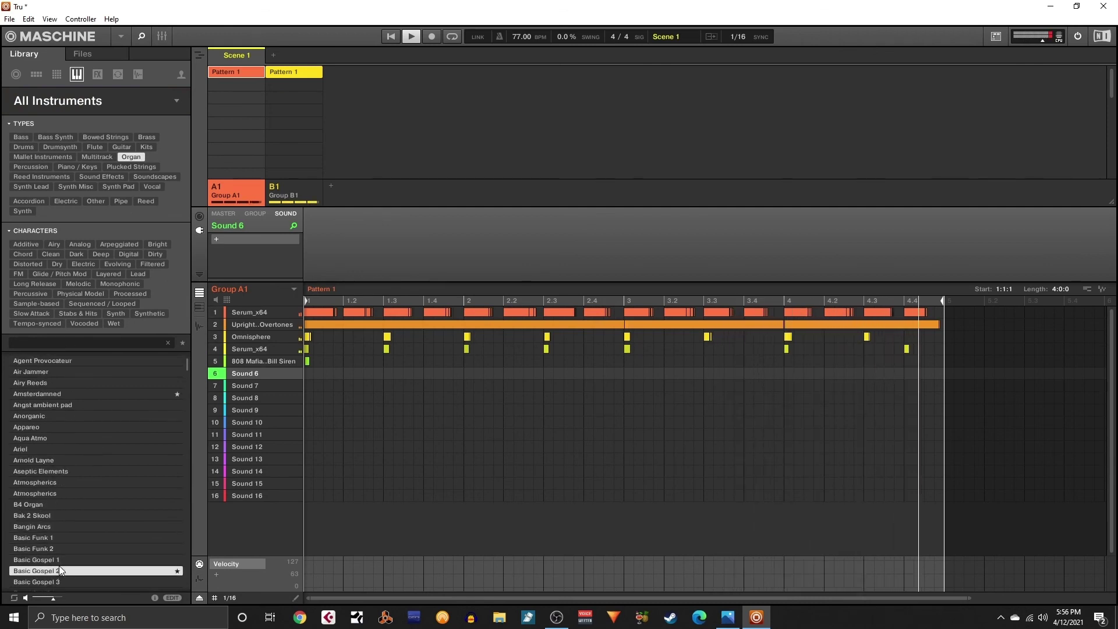